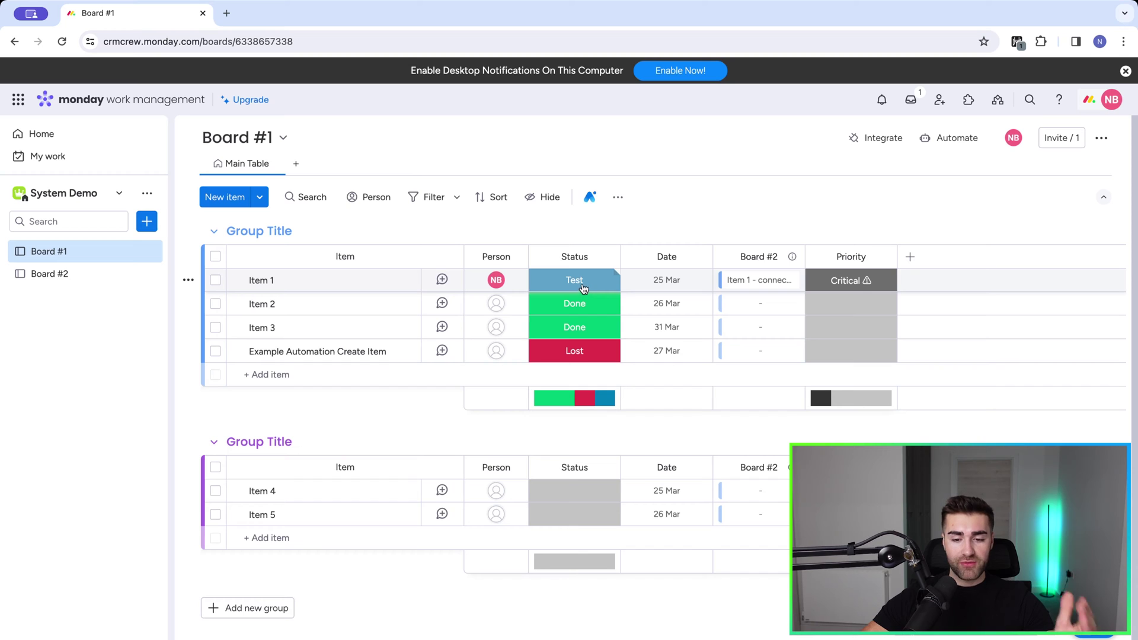
# Start building a new custom automation from Board #1's automation center.
pyautogui.click(583, 288)
pyautogui.click(657, 227)
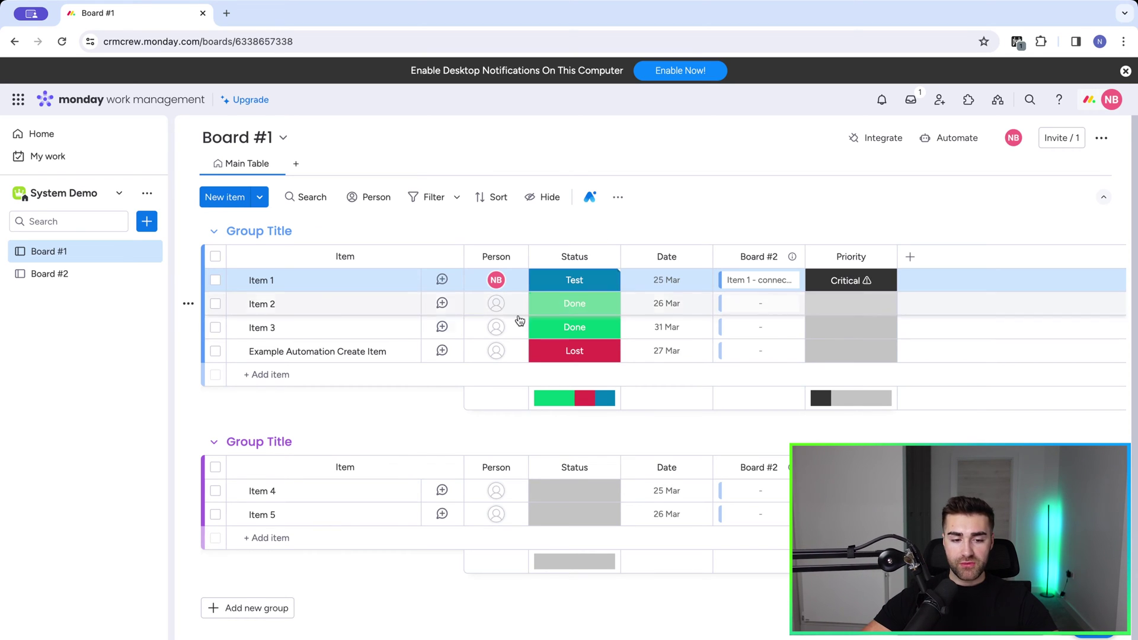
pyautogui.moveTo(262, 304)
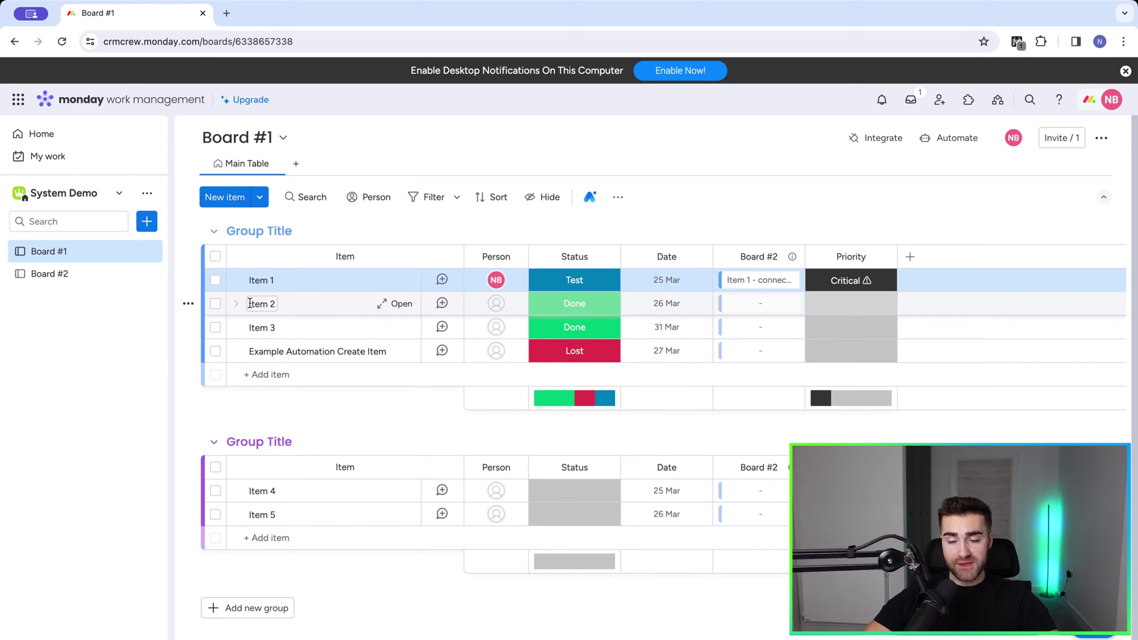
pyautogui.click(956, 140)
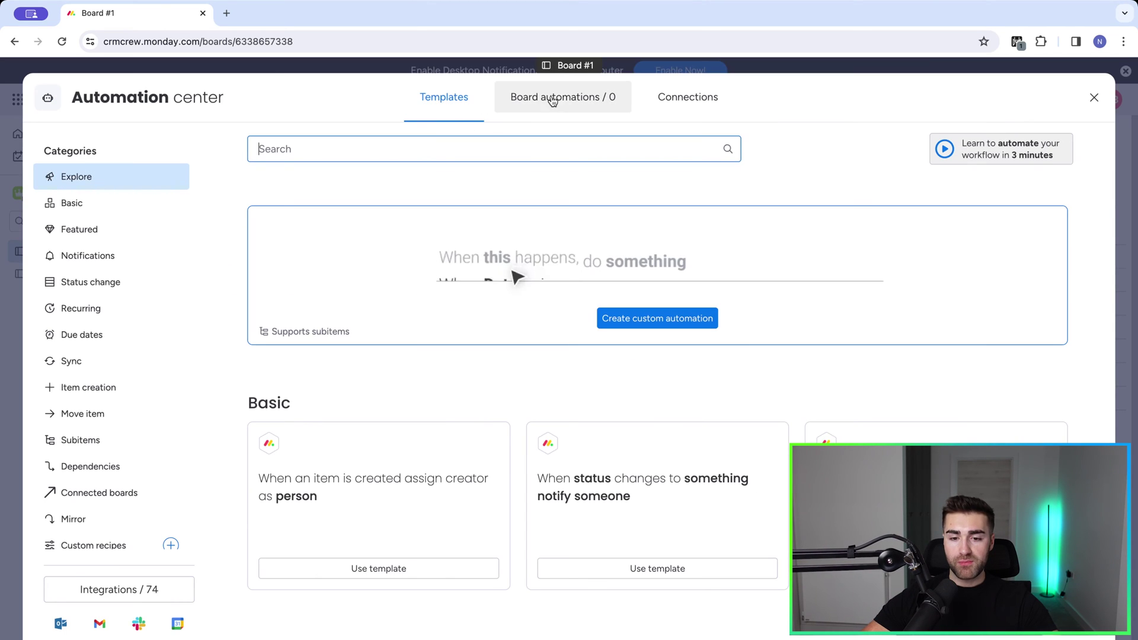
pyautogui.click(569, 103)
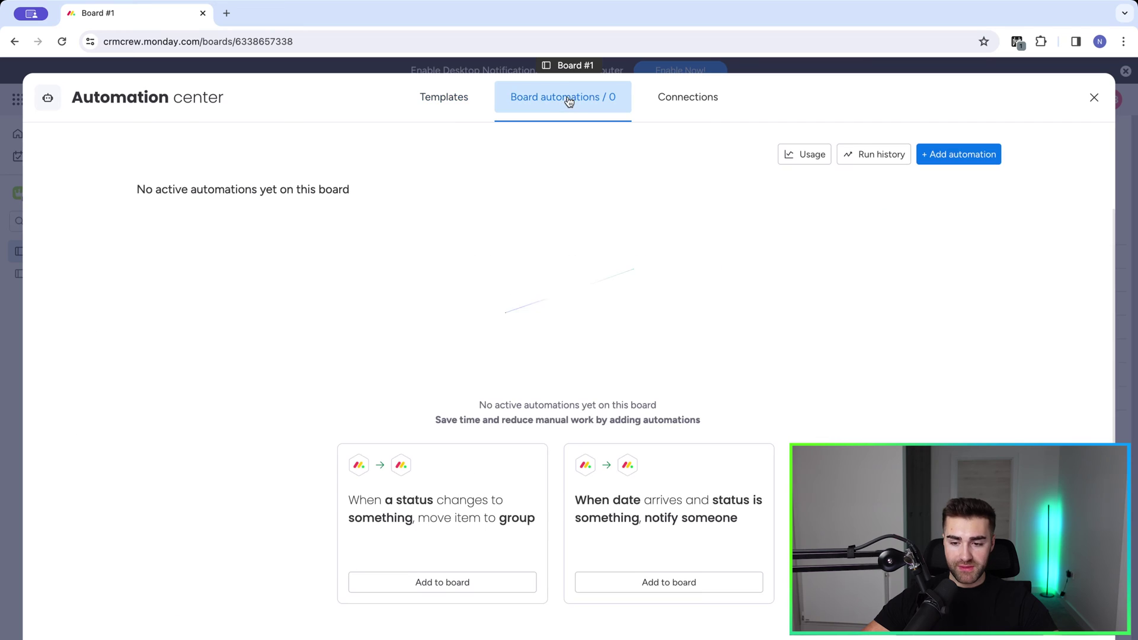
pyautogui.click(959, 159)
# Set the trigger to the Status column changing to Done.
pyautogui.click(347, 202)
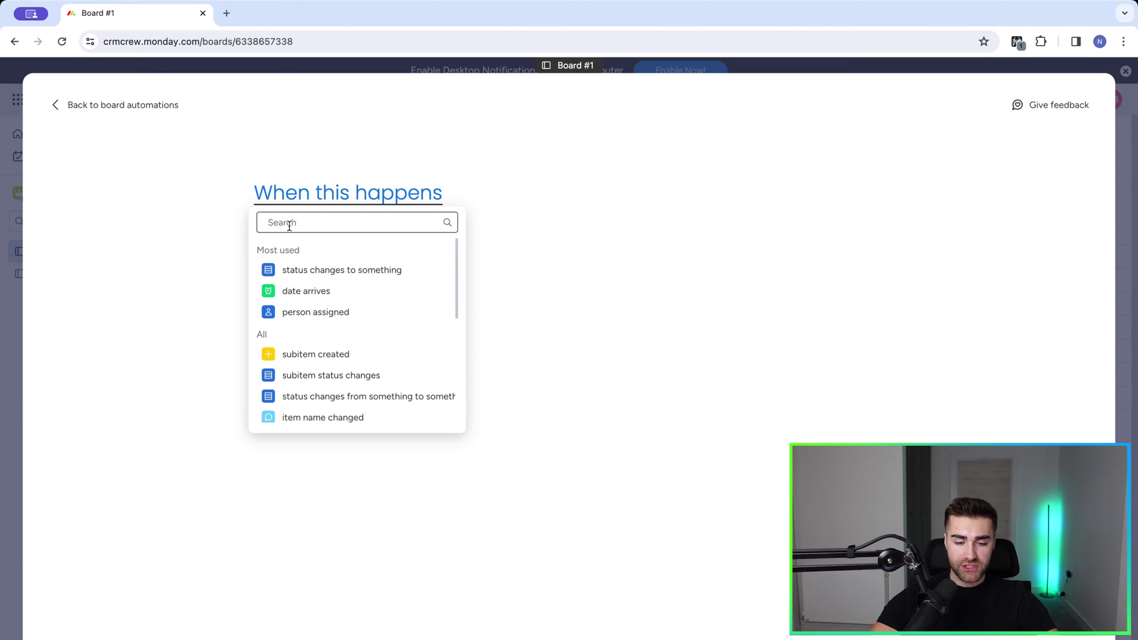
pyautogui.write('w')
pyautogui.press('BackSpace')
pyautogui.write('sta')
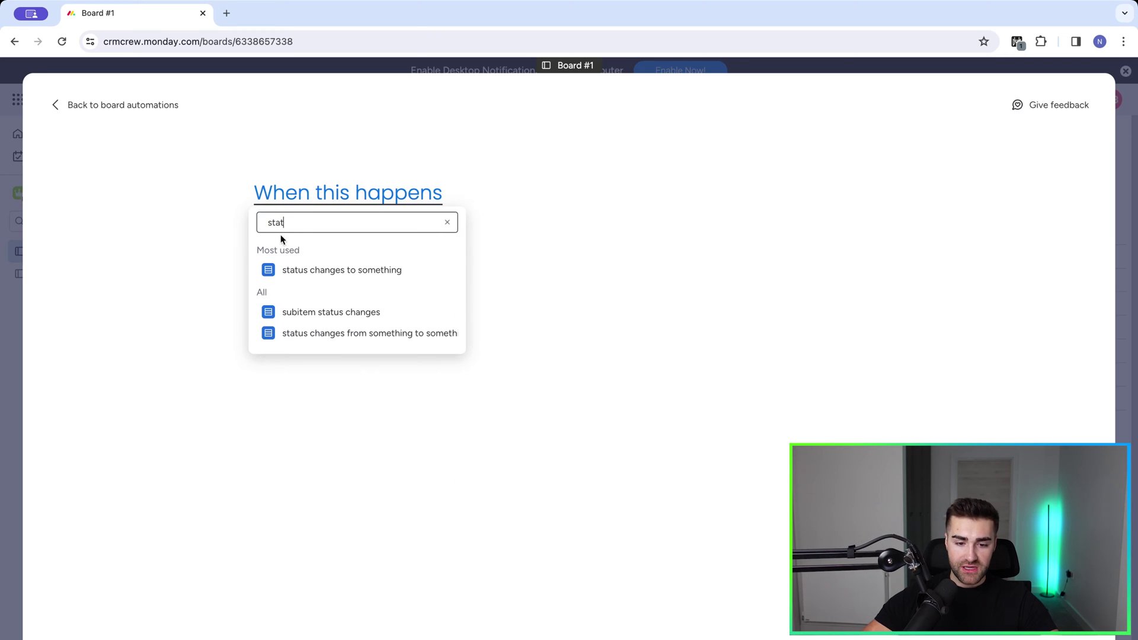
pyautogui.write('t')
pyautogui.click(286, 272)
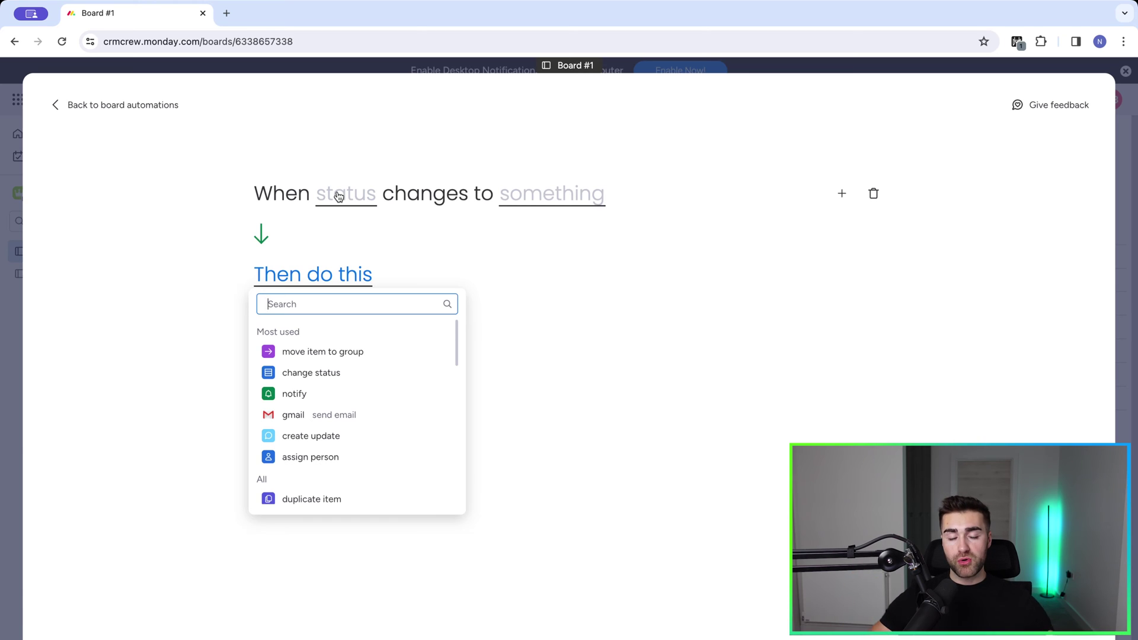
pyautogui.click(339, 197)
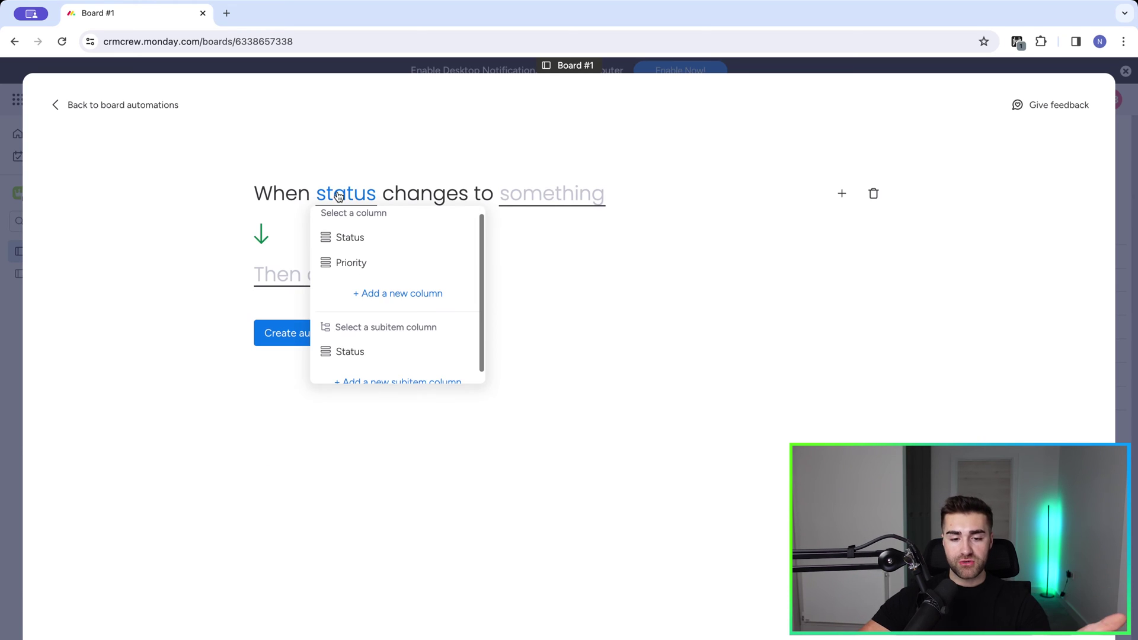
pyautogui.click(347, 238)
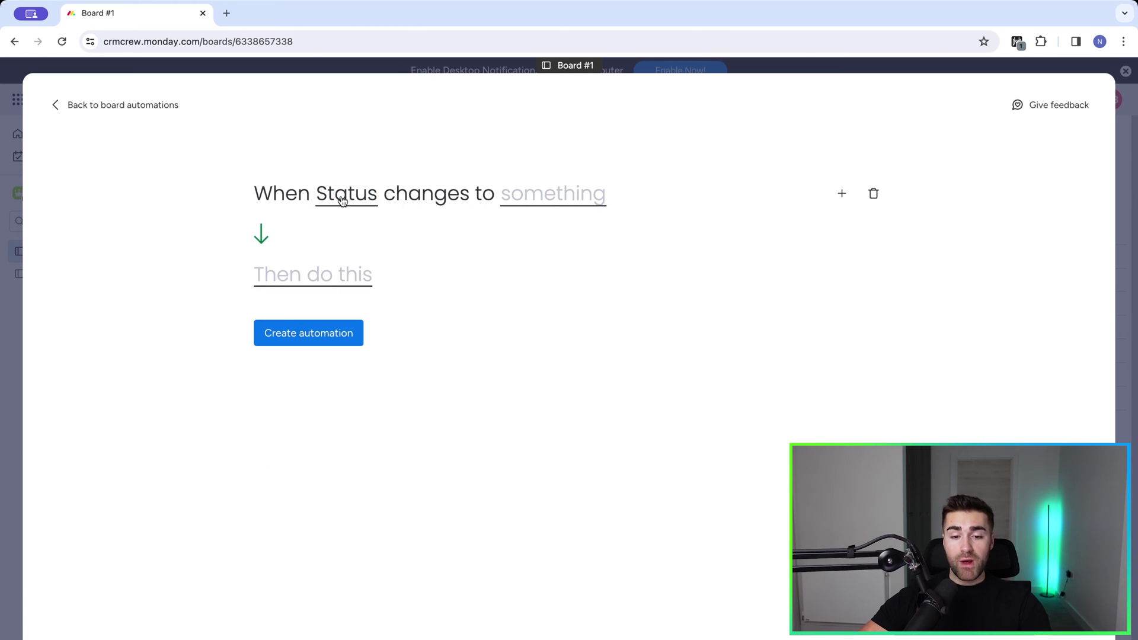
pyautogui.click(528, 198)
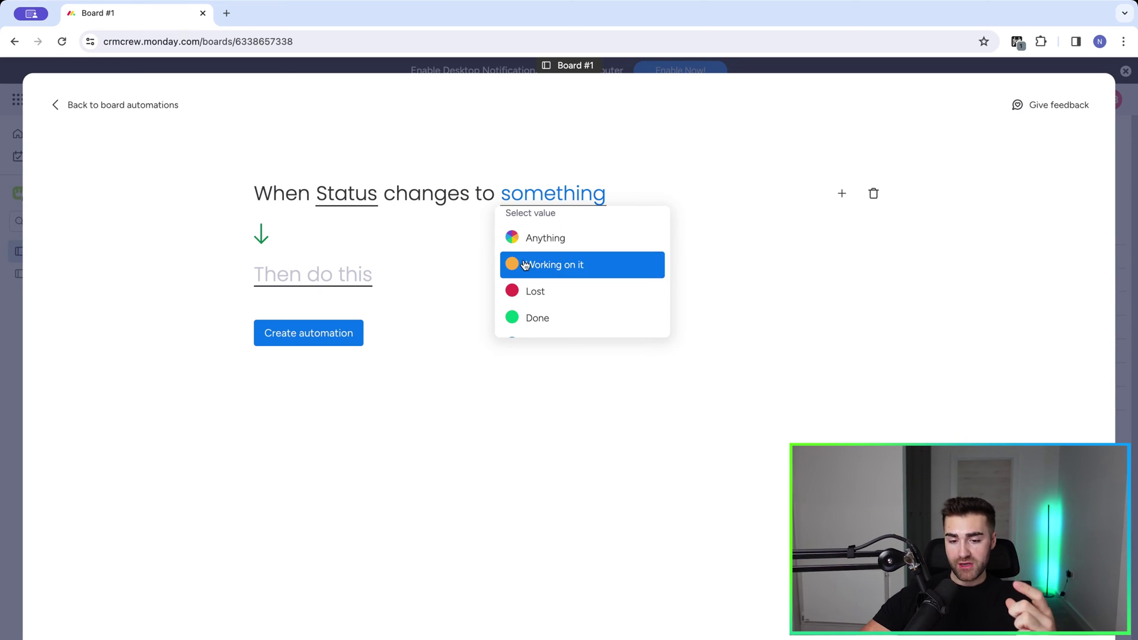
pyautogui.scroll(-1, 525, 294)
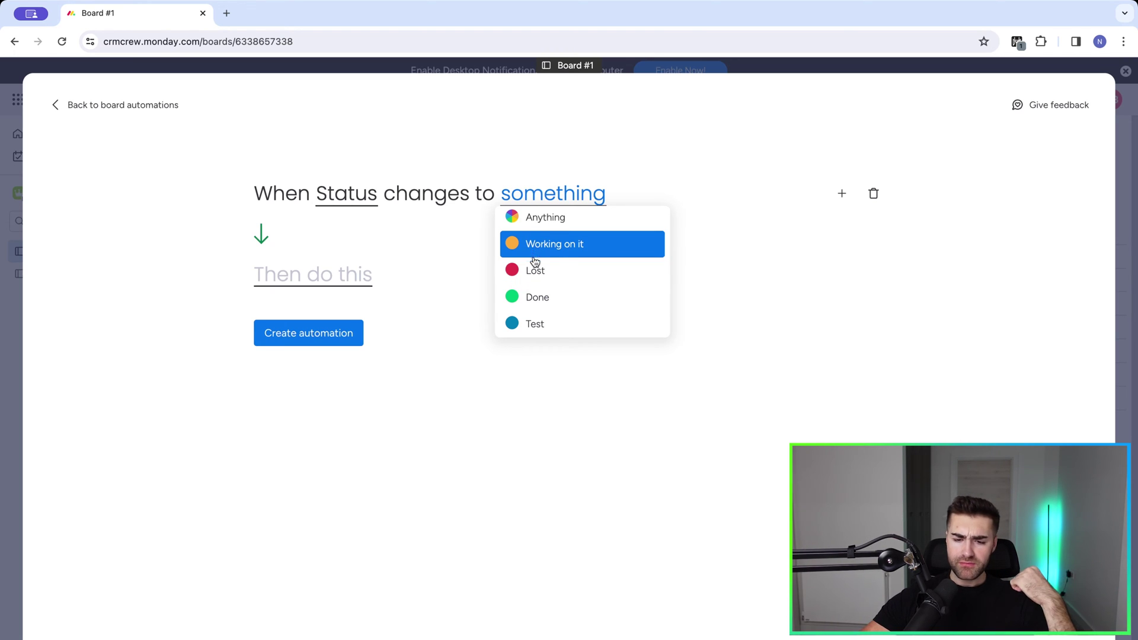
pyautogui.click(535, 297)
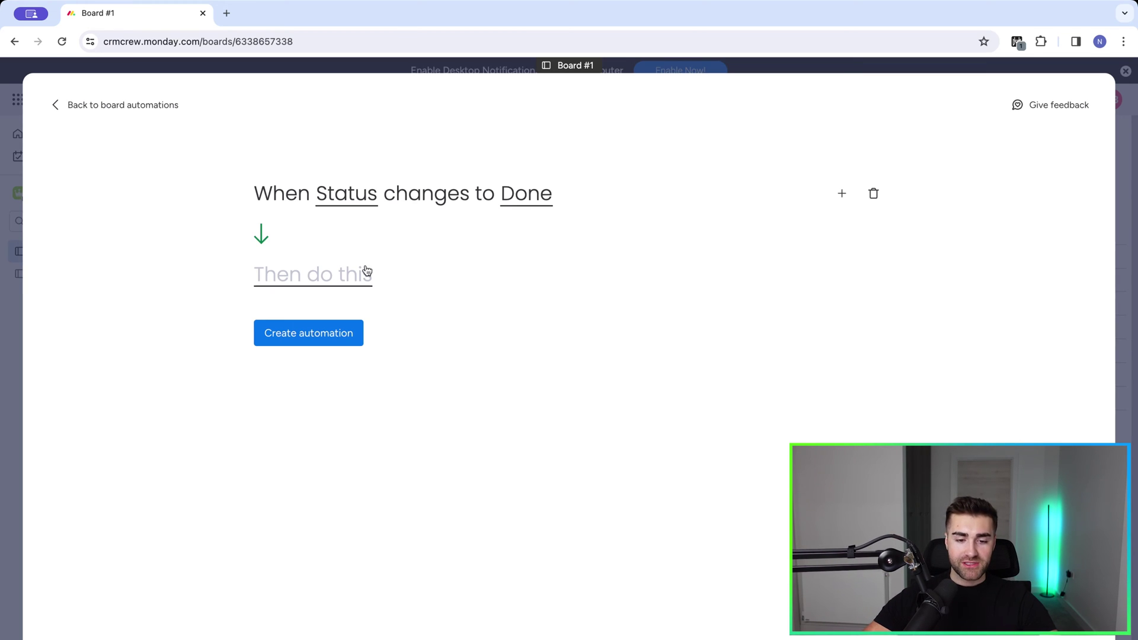
# Make the action a Gmail send-email from the connected Gmail account.
pyautogui.click(319, 277)
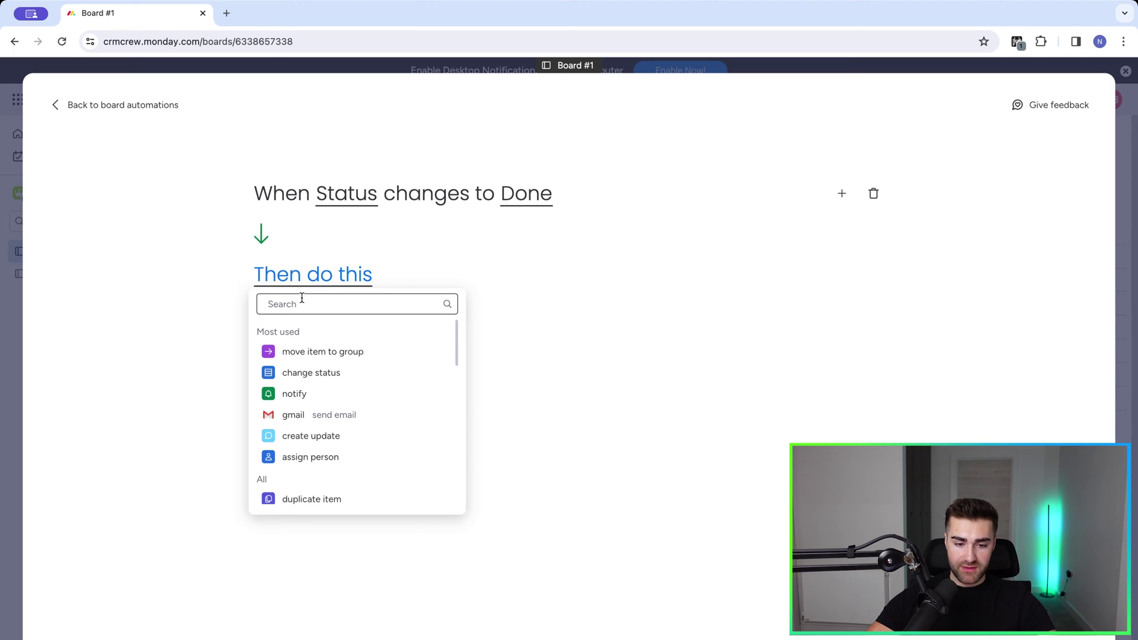
pyautogui.write('gm')
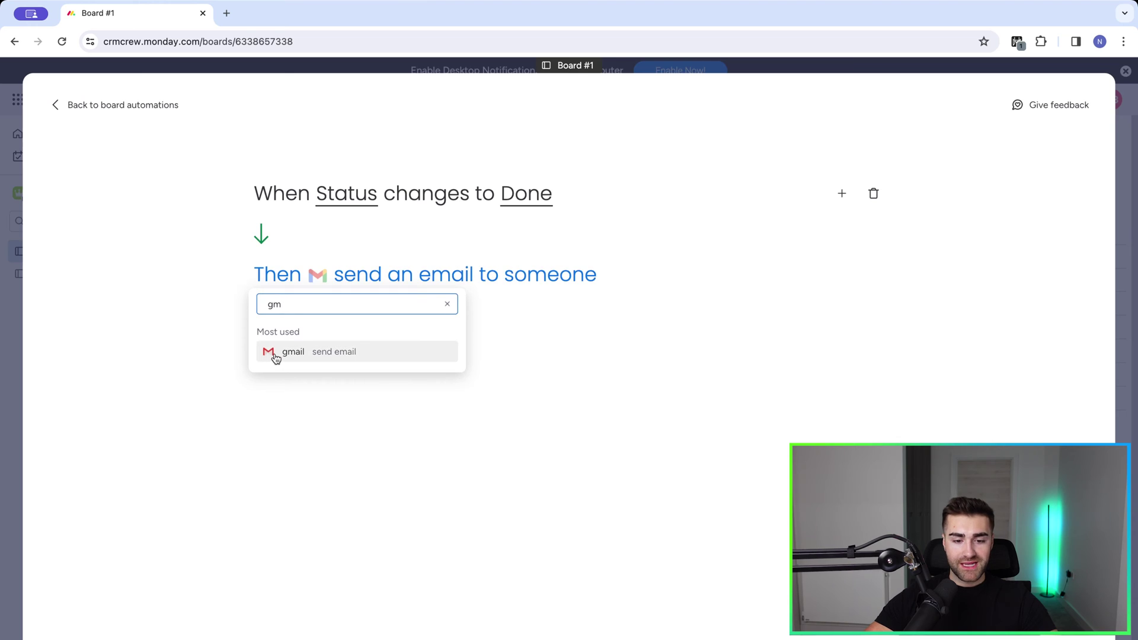
pyautogui.click(276, 356)
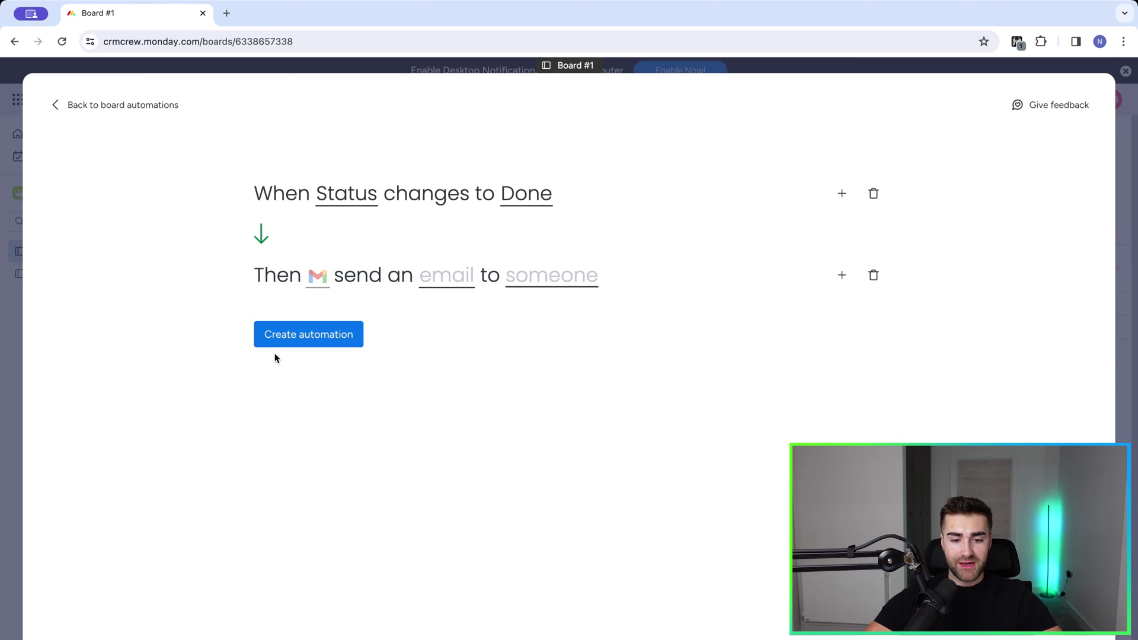
pyautogui.click(314, 278)
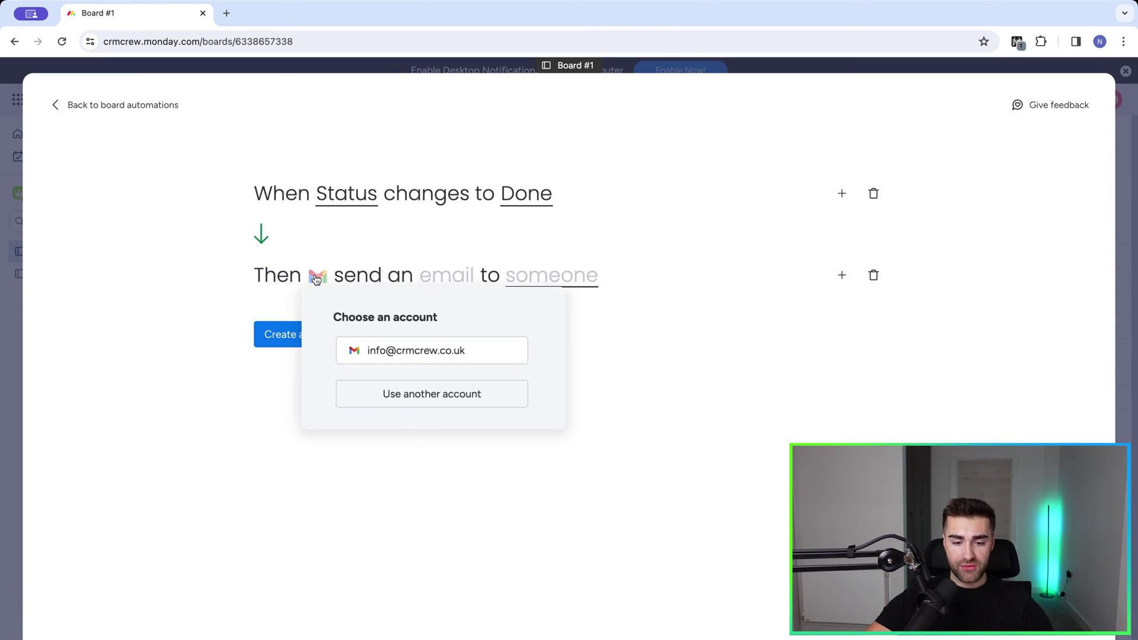
pyautogui.click(408, 352)
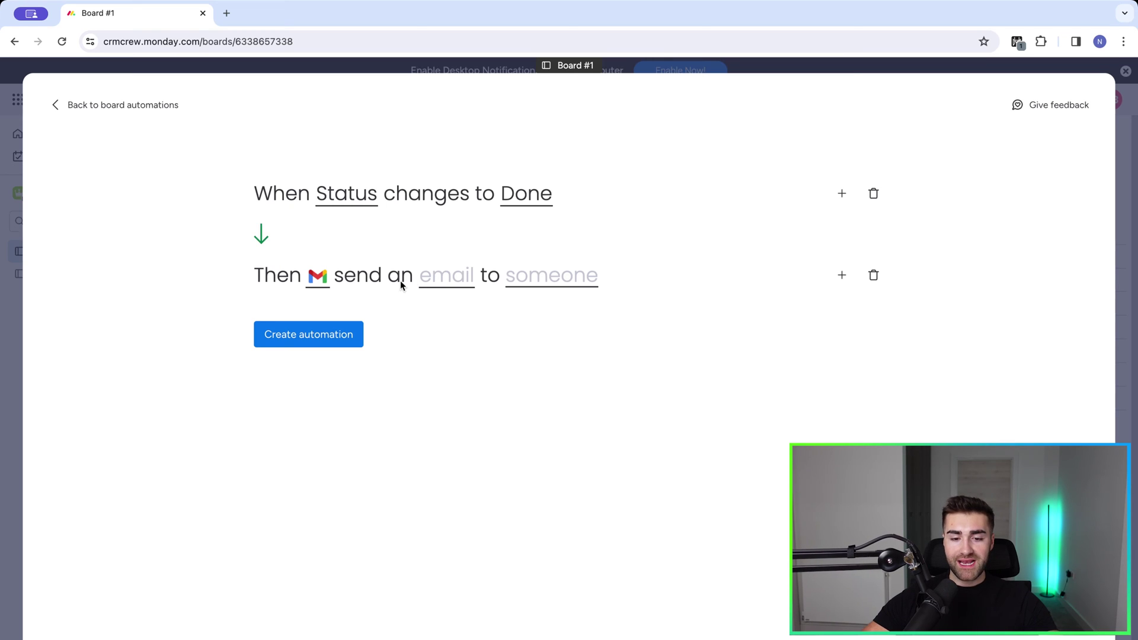
# Write the email subject 'Example Subject' and body 'Example Body'.
pyautogui.click(434, 284)
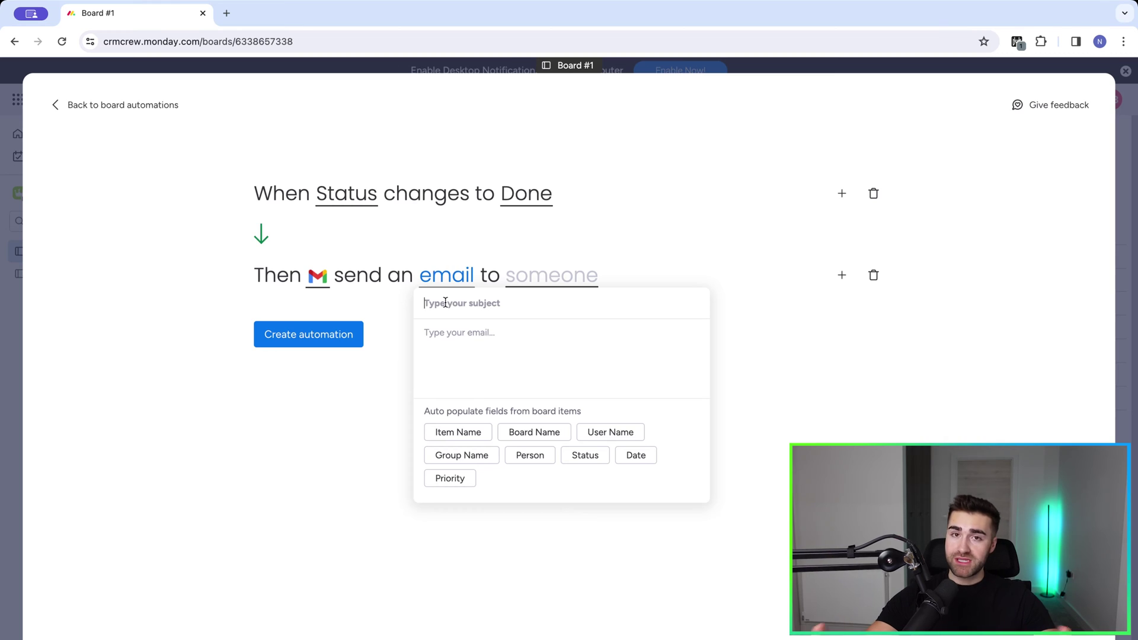
pyautogui.click(445, 303)
pyautogui.write('Example S')
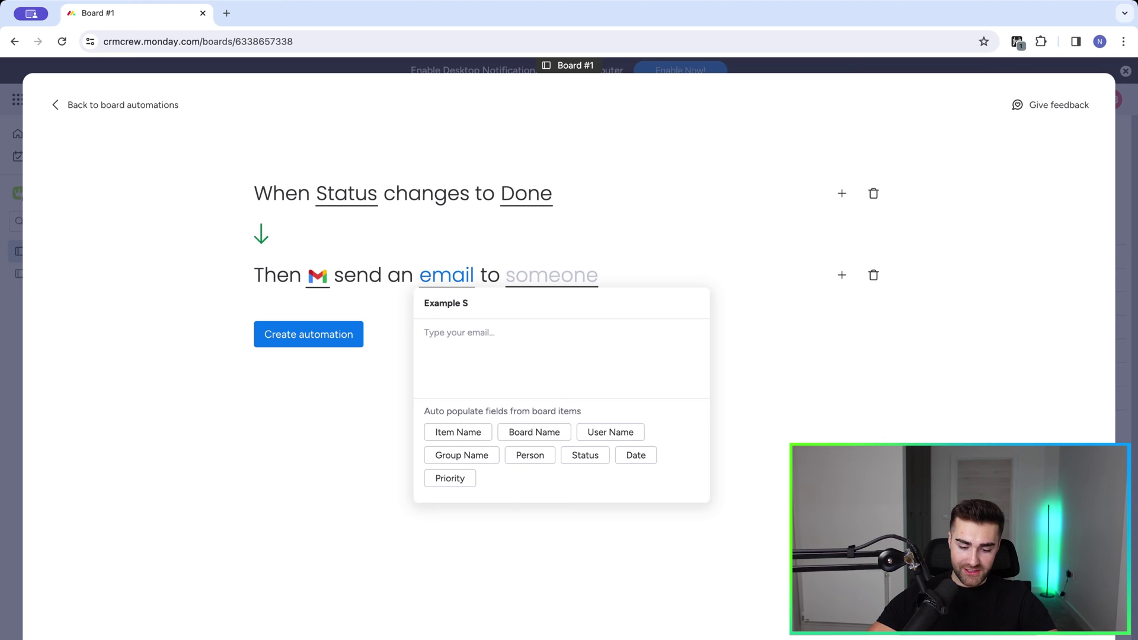
pyautogui.write('ubject')
pyautogui.press('Tab')
pyautogui.write('Example')
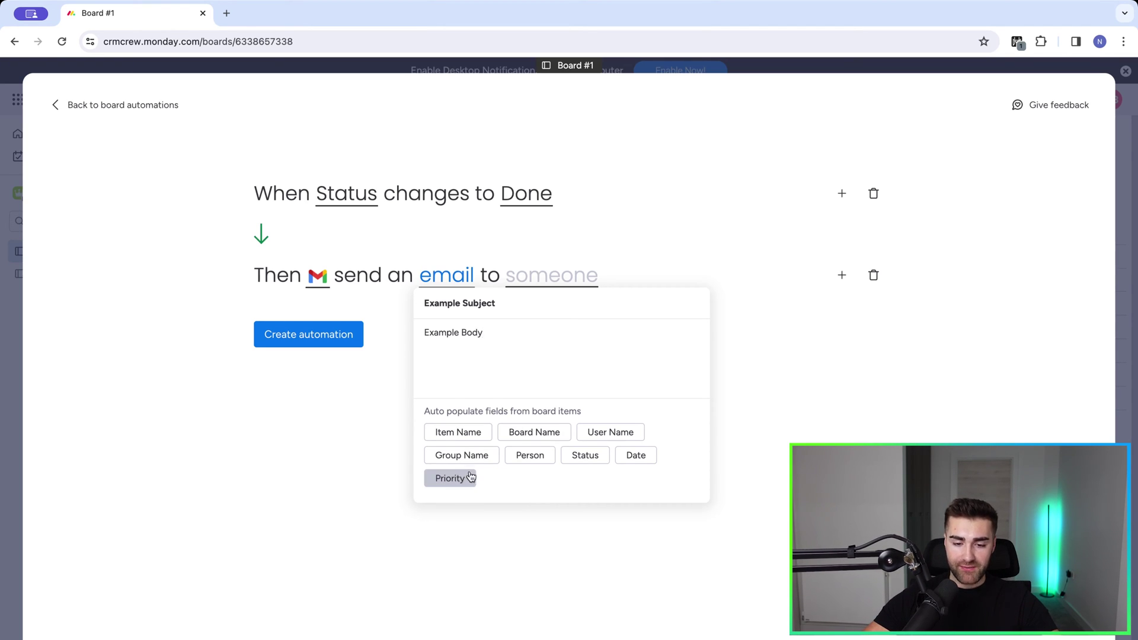
pyautogui.click(604, 255)
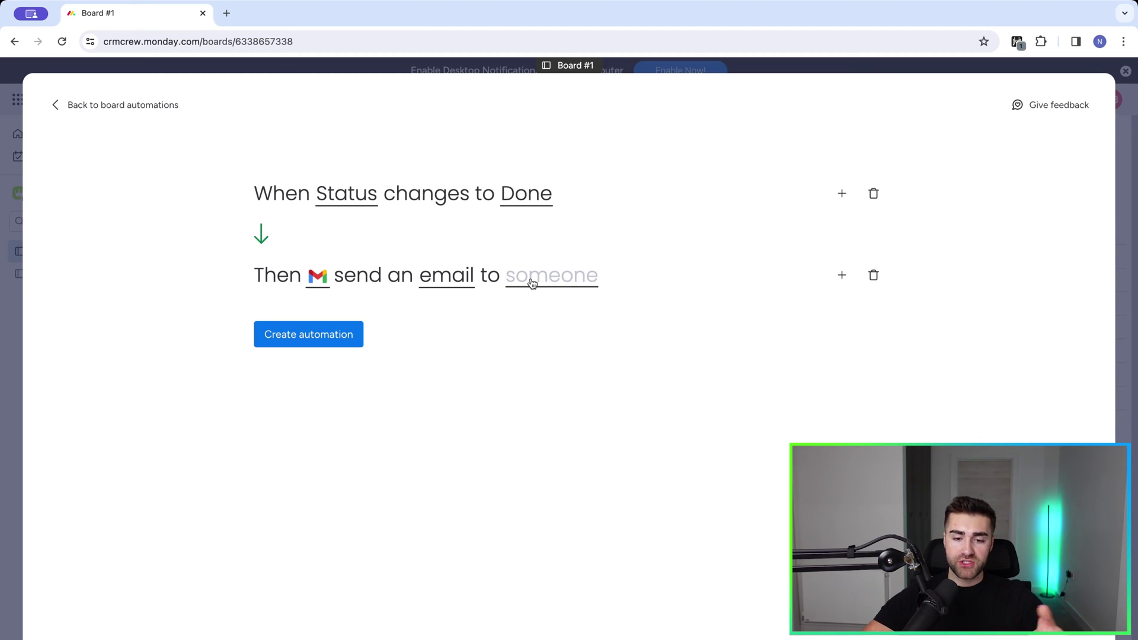
# Send the email to the Person column and create the Status-Done automation.
pyautogui.click(532, 283)
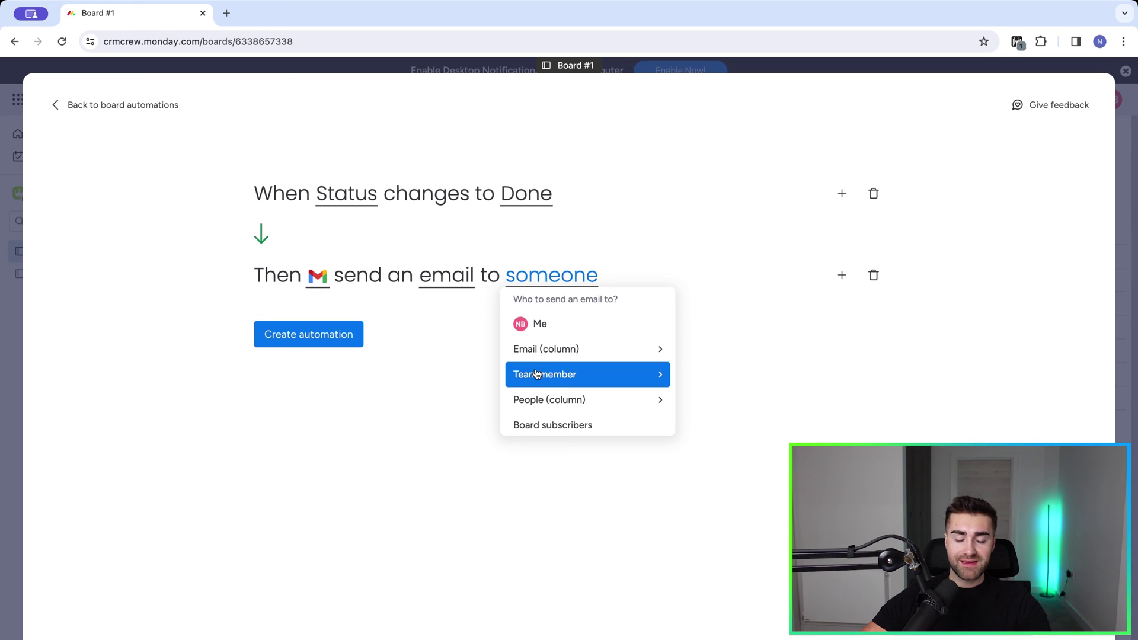
pyautogui.scroll(-1, 547, 400)
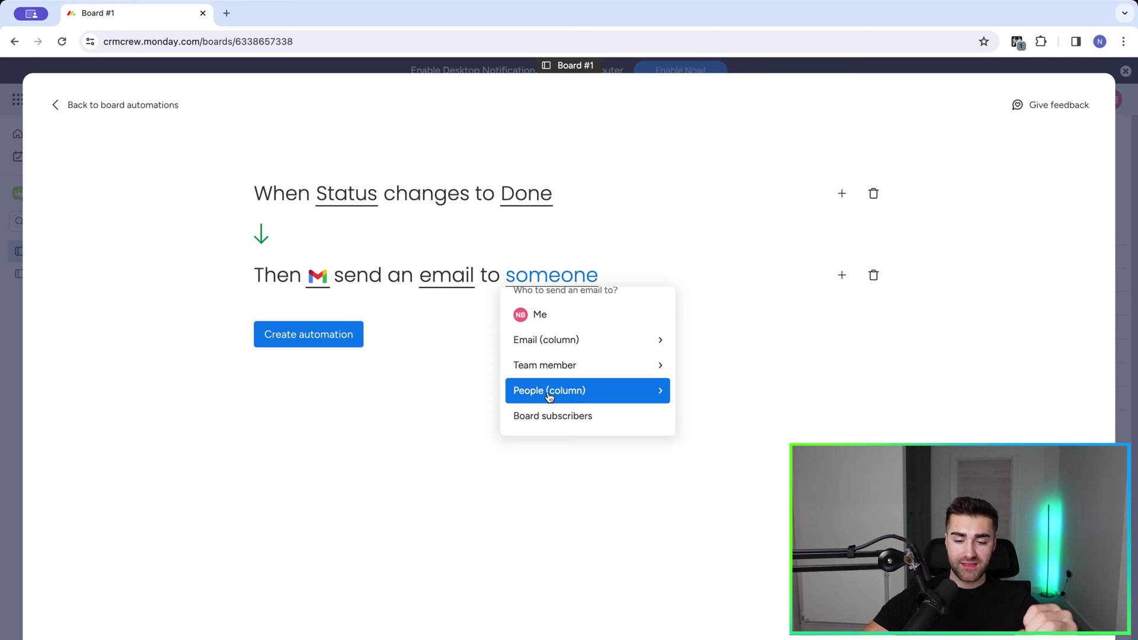
pyautogui.scroll(-1, 549, 397)
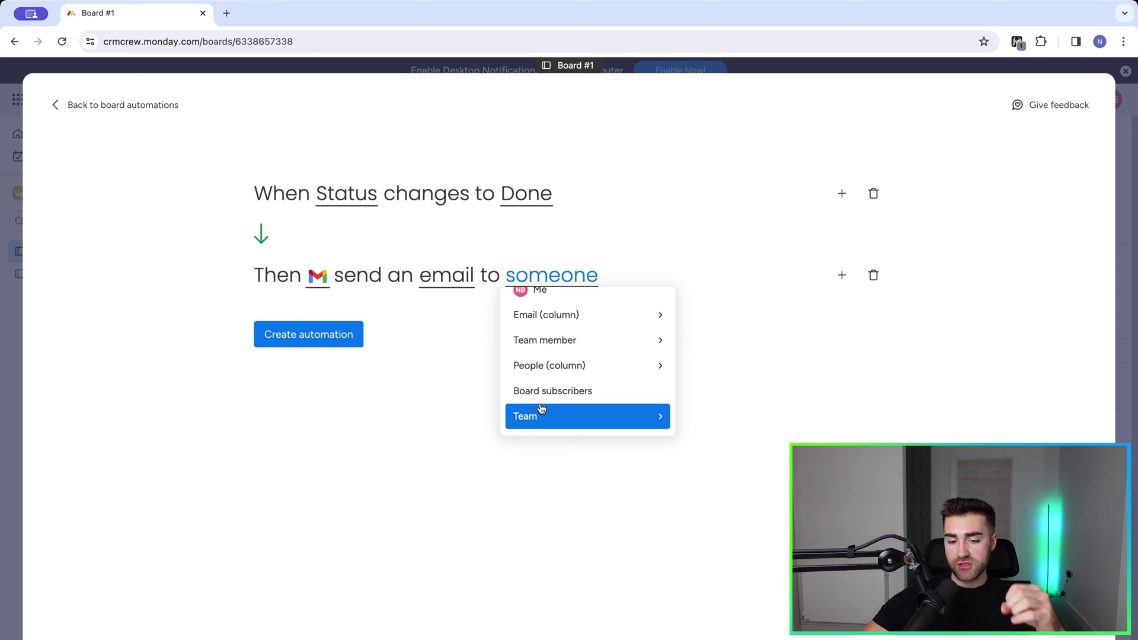
pyautogui.scroll(-1, 539, 412)
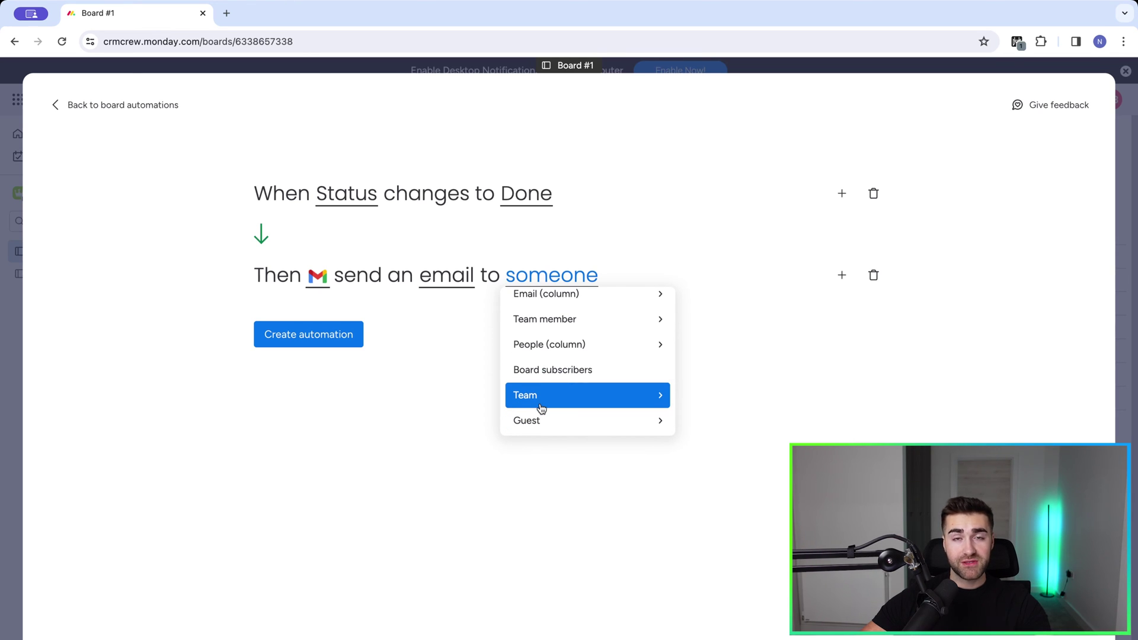
pyautogui.scroll(-1, 540, 408)
pyautogui.scroll(1, 535, 420)
pyautogui.scroll(2, 534, 421)
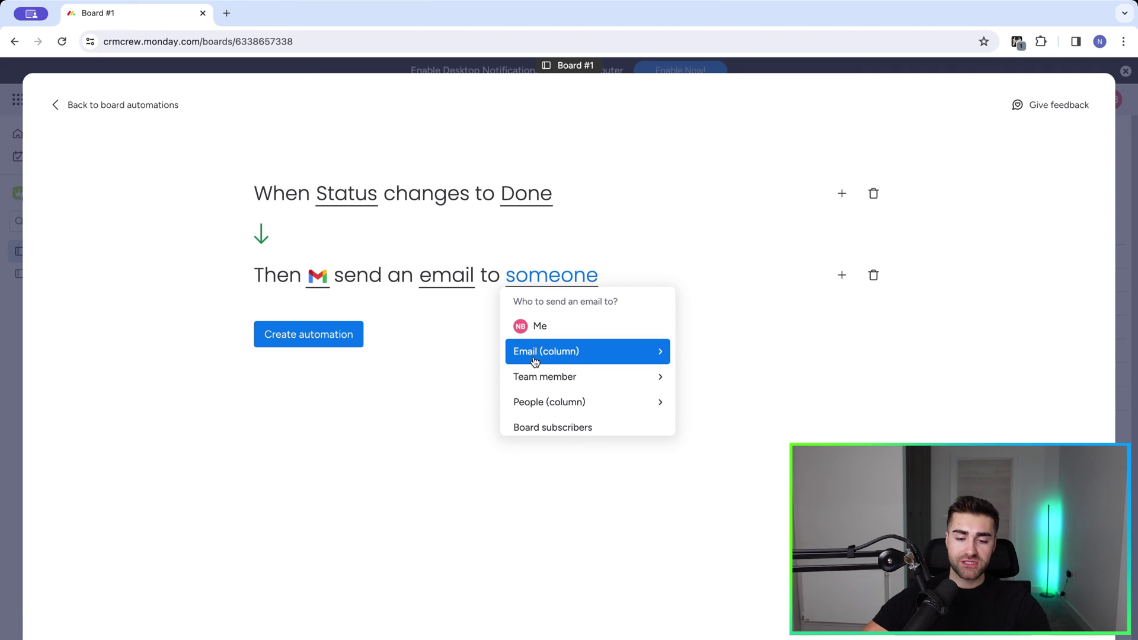
pyautogui.click(534, 362)
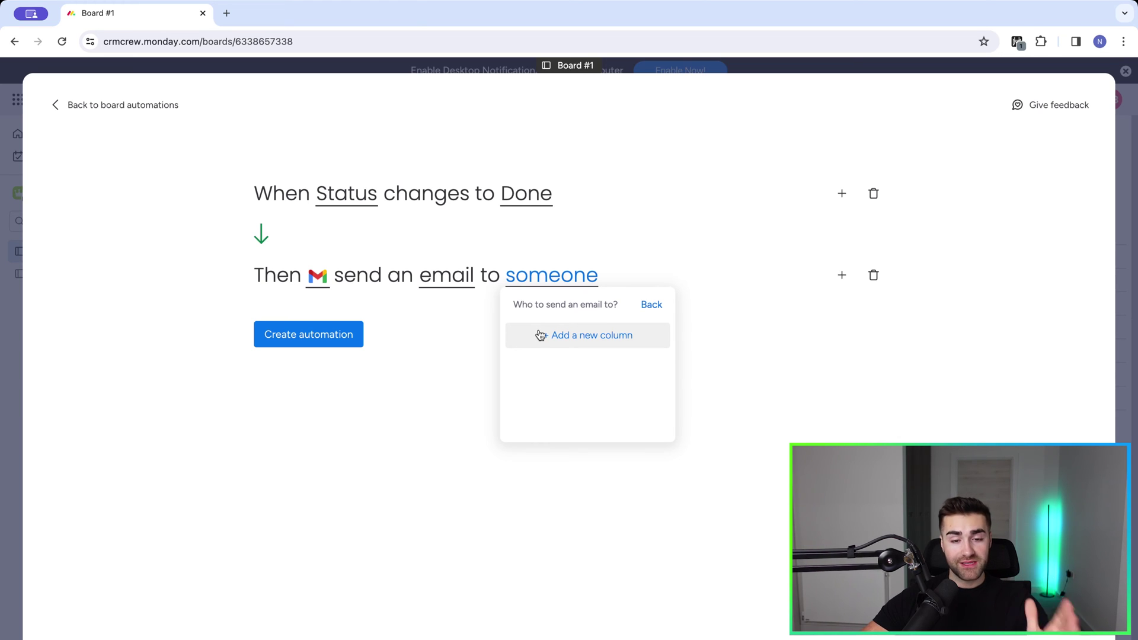
pyautogui.click(650, 305)
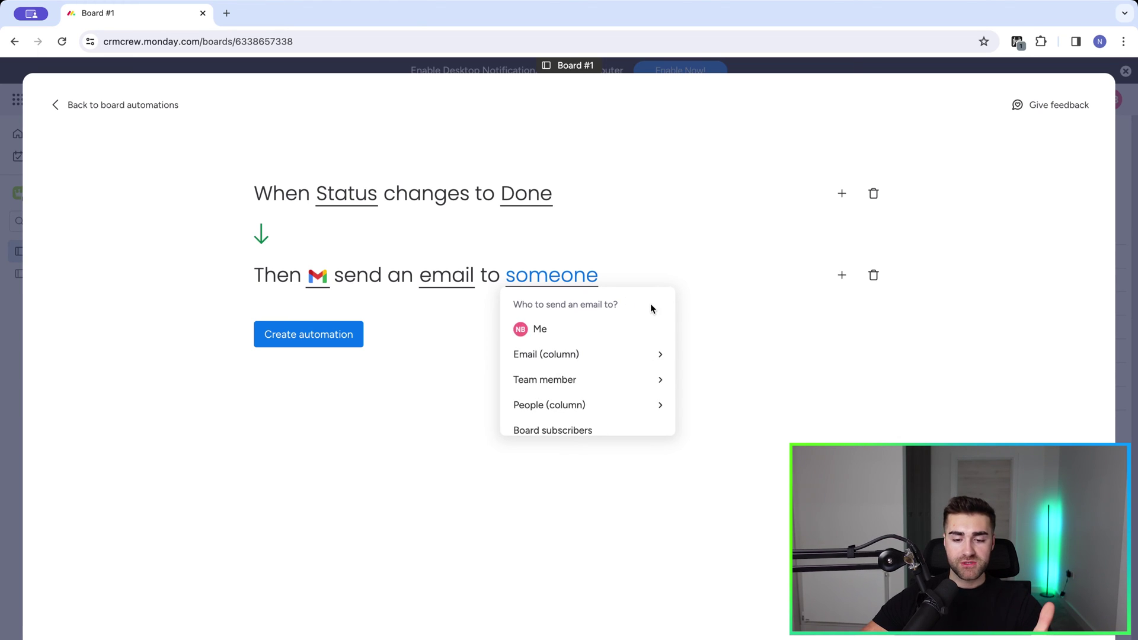
pyautogui.click(561, 384)
pyautogui.click(543, 332)
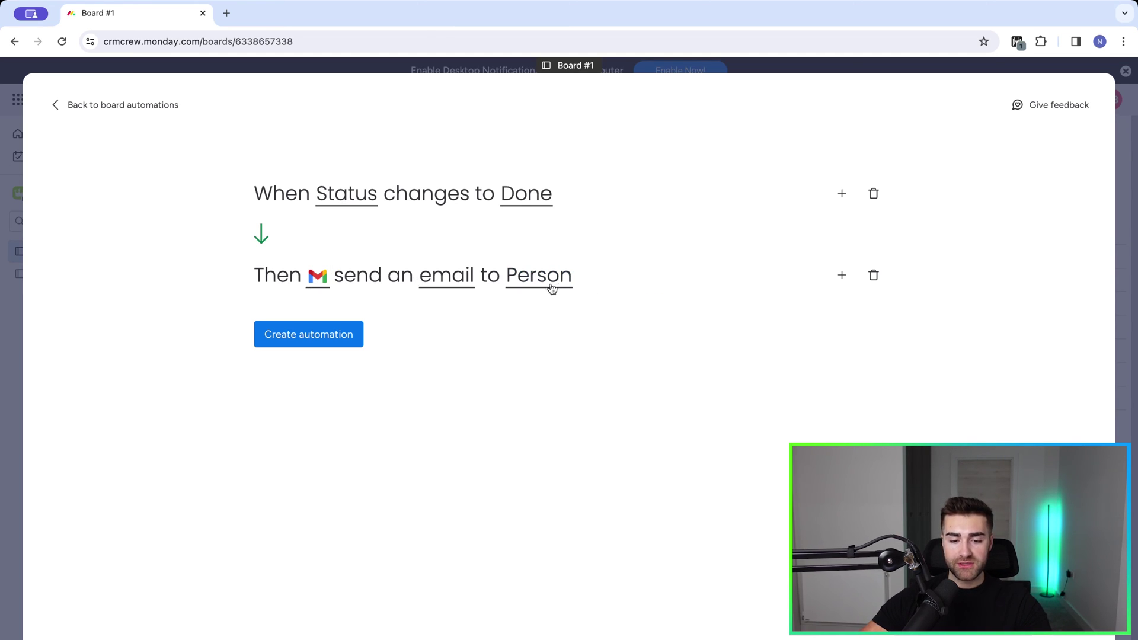
pyautogui.click(310, 334)
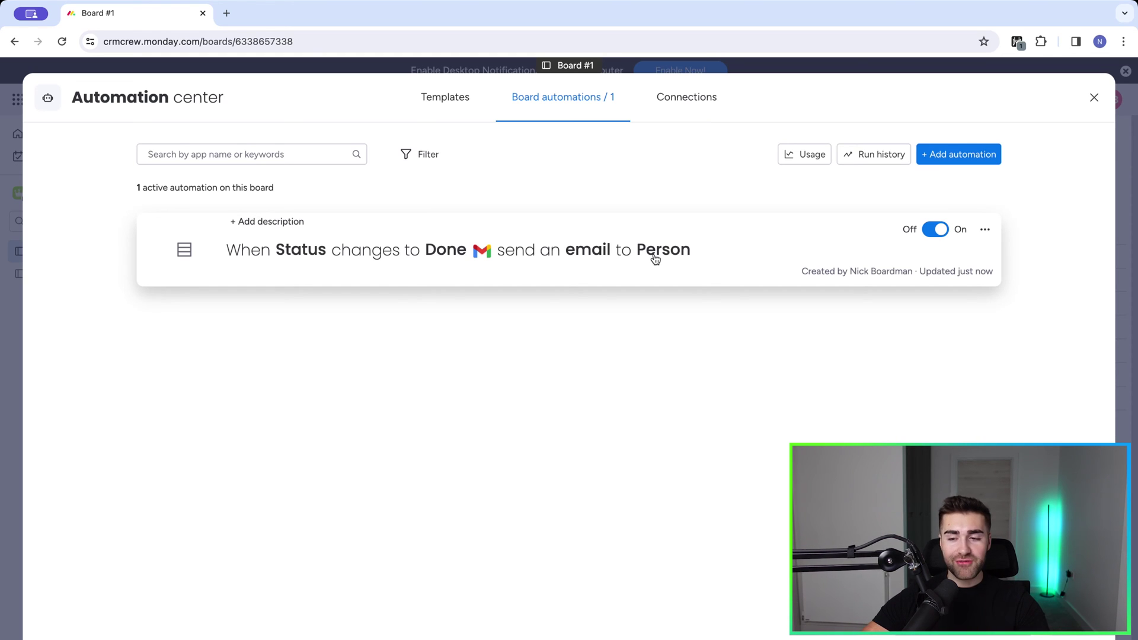
# Add an Email column to the board and enter Item 1's email address.
pyautogui.click(1097, 100)
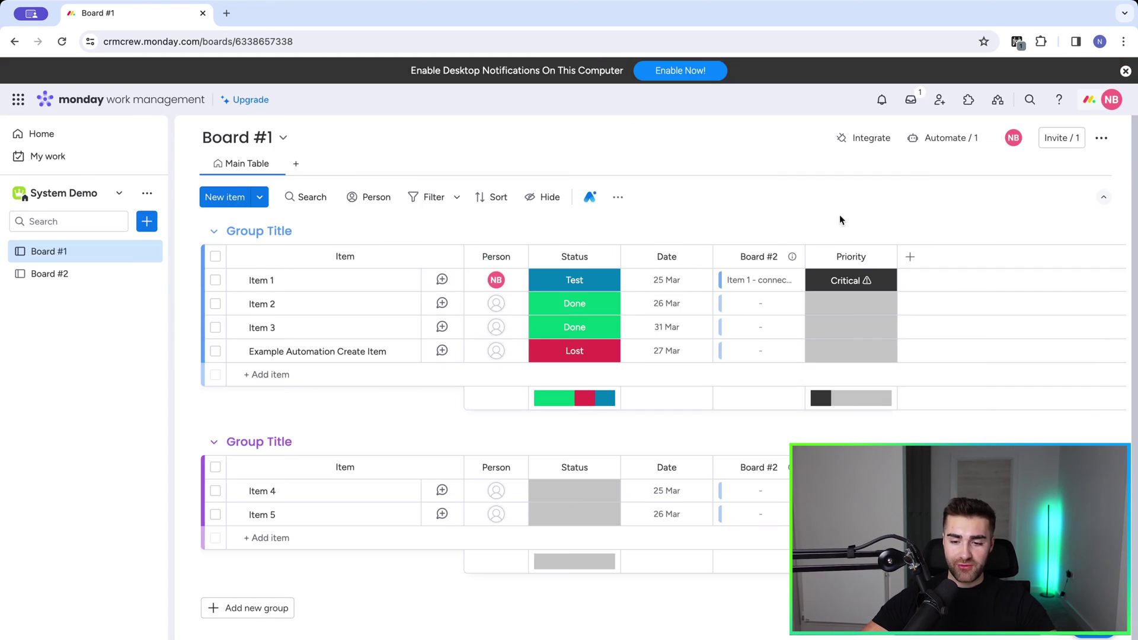
pyautogui.click(912, 258)
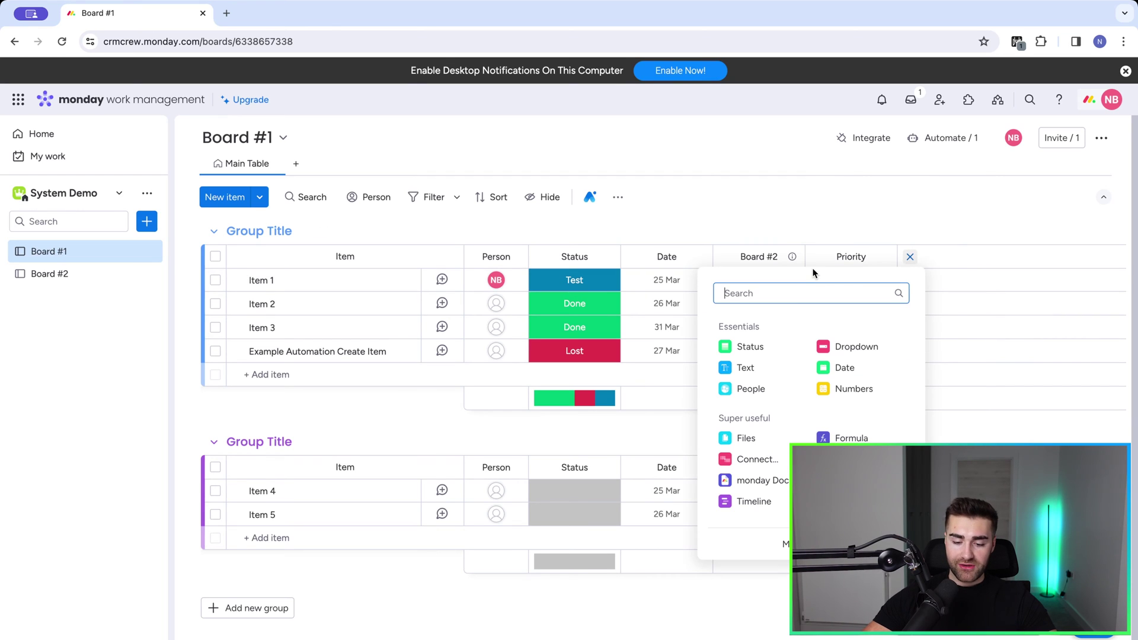
pyautogui.write('email')
pyautogui.click(743, 347)
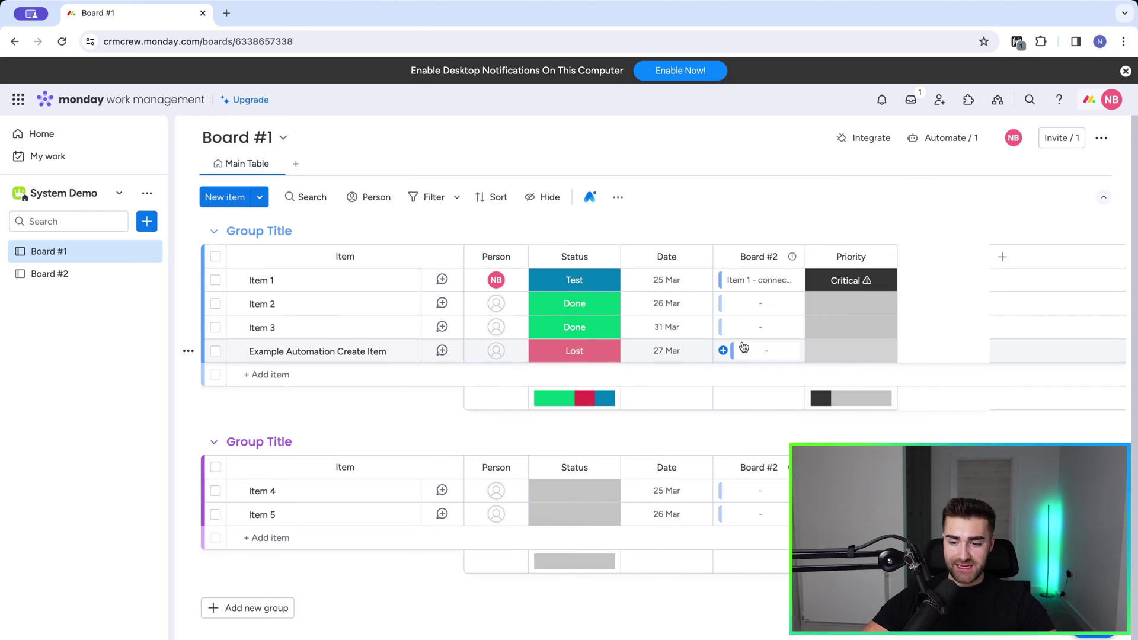
pyautogui.click(938, 279)
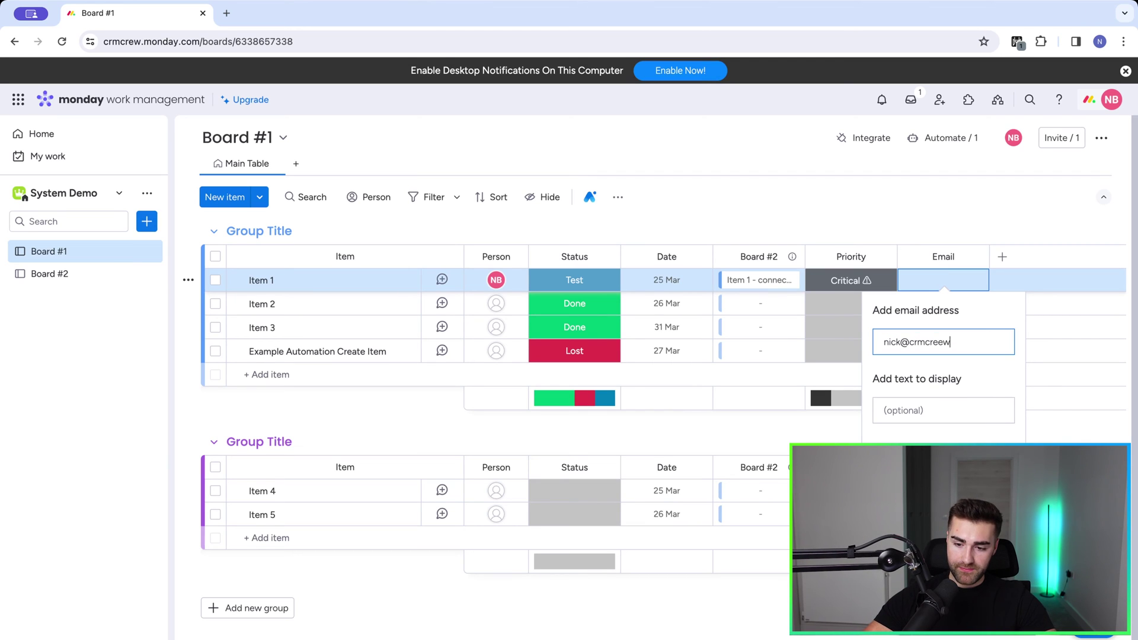
pyautogui.press('Return')
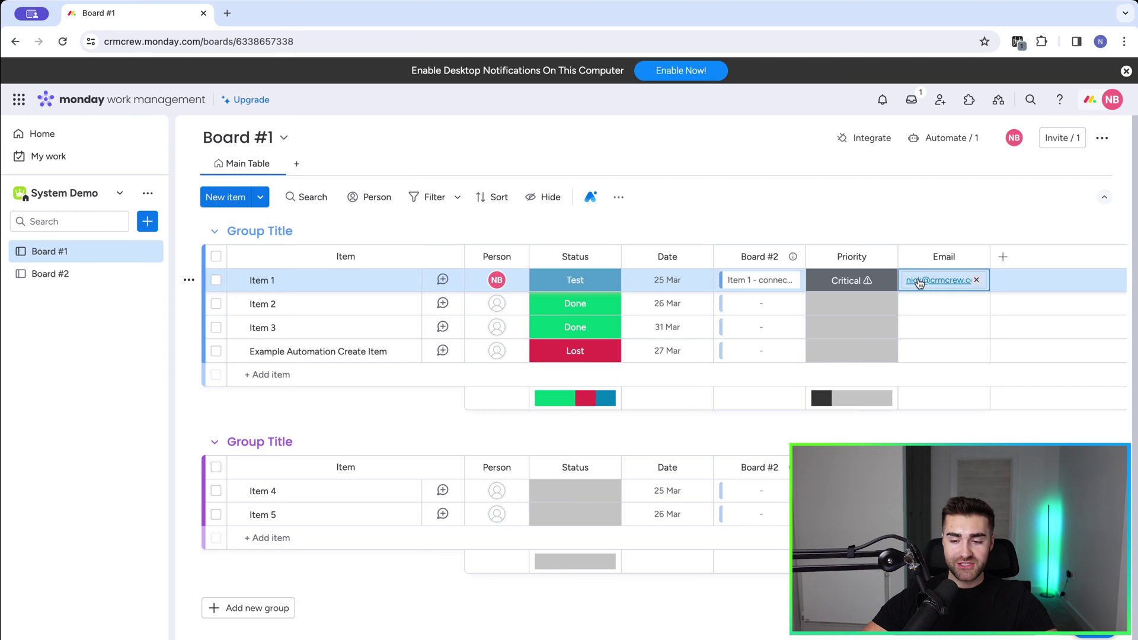
# Change the Status-Done automation's recipient to the Email column and update it.
pyautogui.click(958, 144)
pyautogui.click(798, 257)
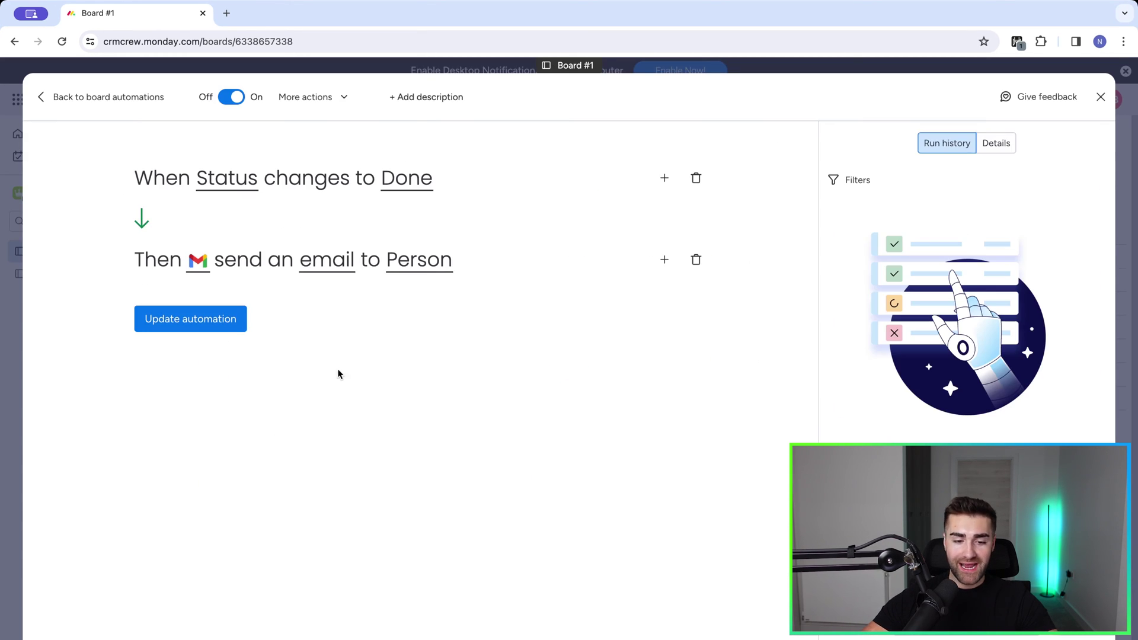
pyautogui.click(407, 265)
pyautogui.click(418, 326)
pyautogui.click(427, 322)
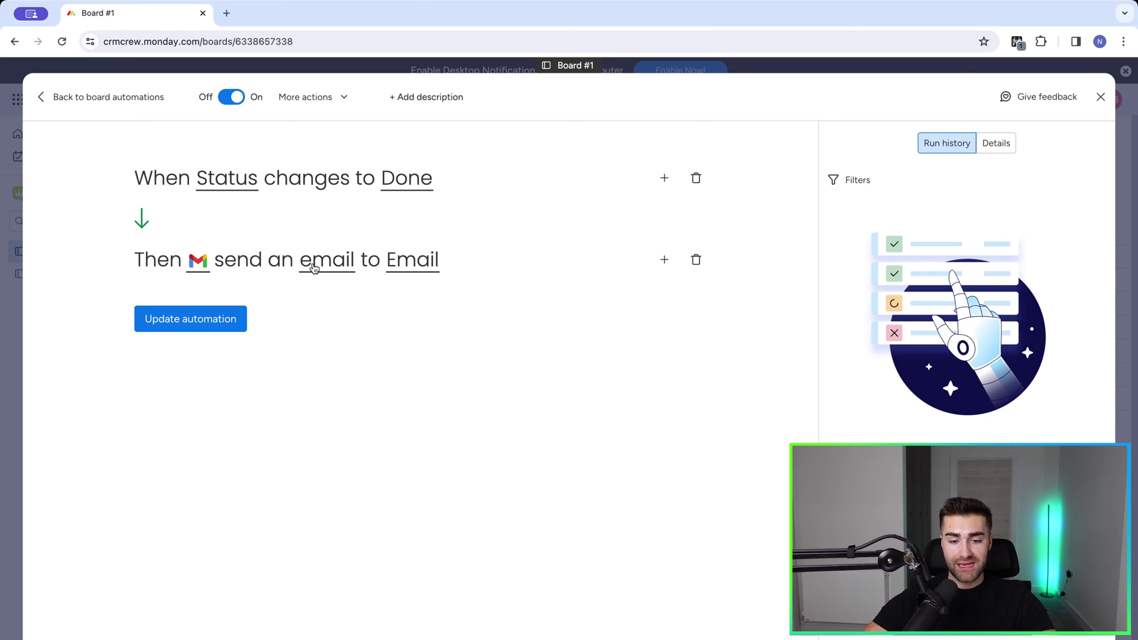
pyautogui.click(191, 318)
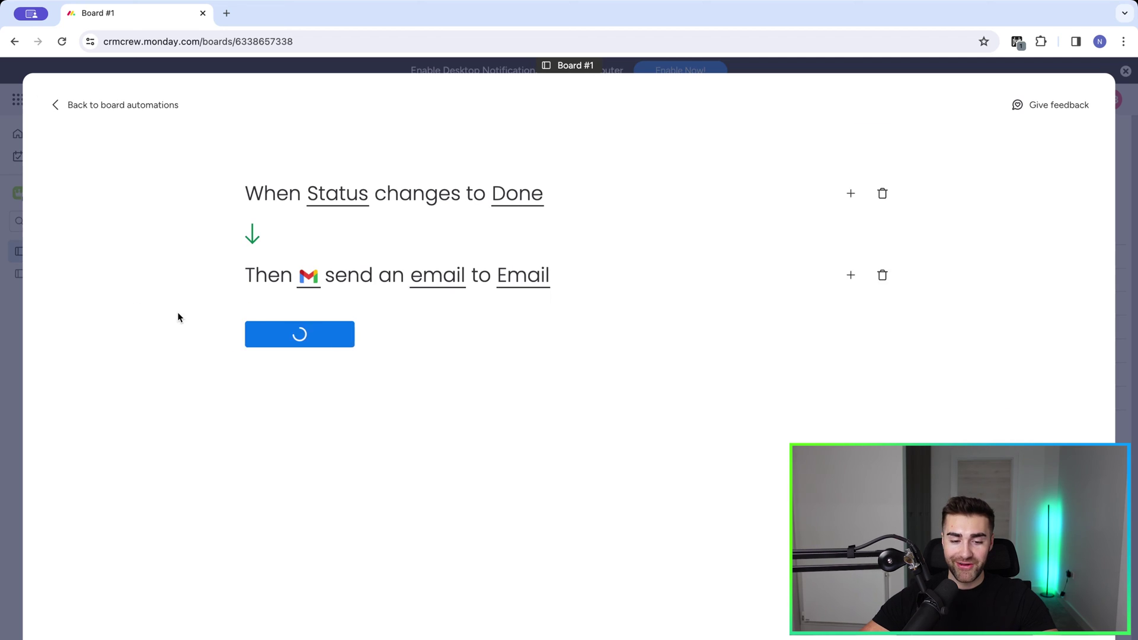
pyautogui.click(1094, 96)
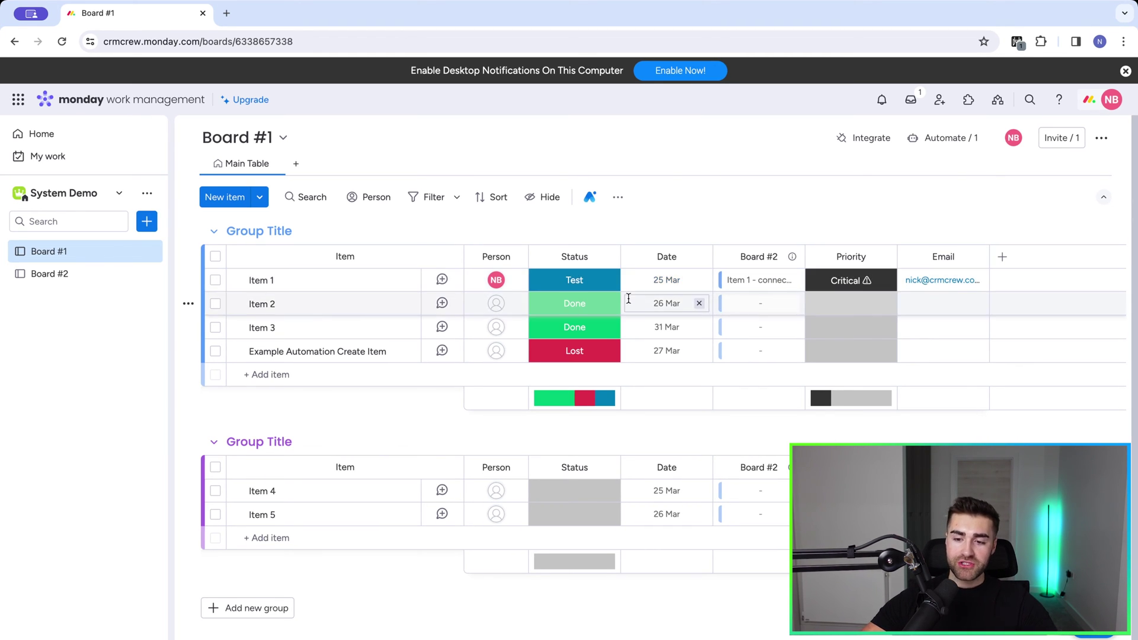
# Start a new automation with a 'date arrives' trigger and open its timing options.
pyautogui.click(912, 141)
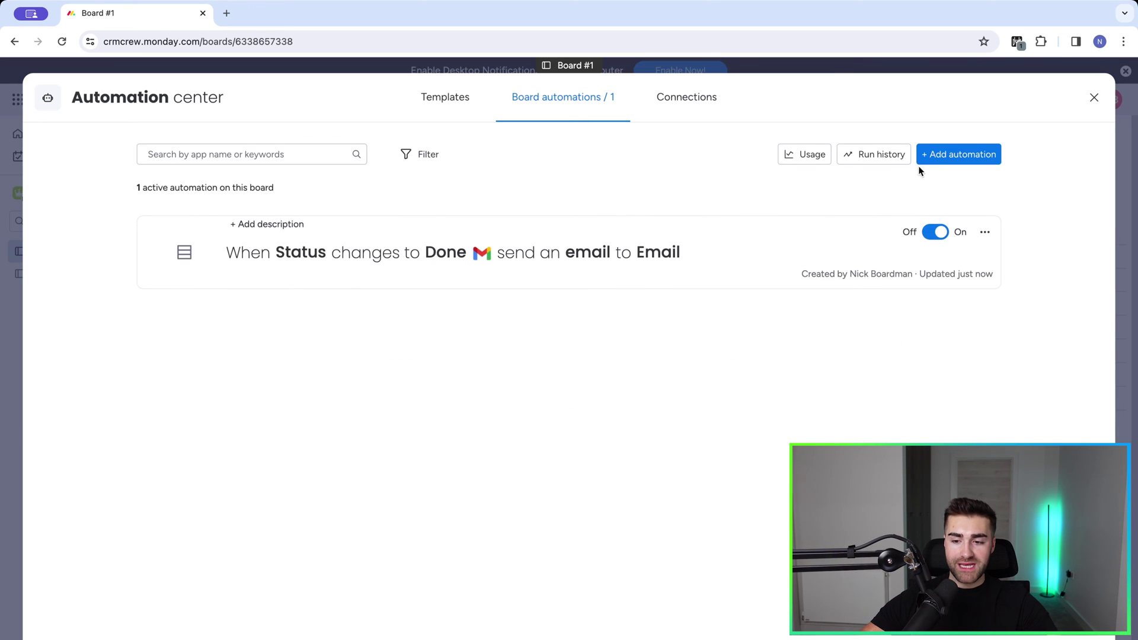
pyautogui.click(943, 154)
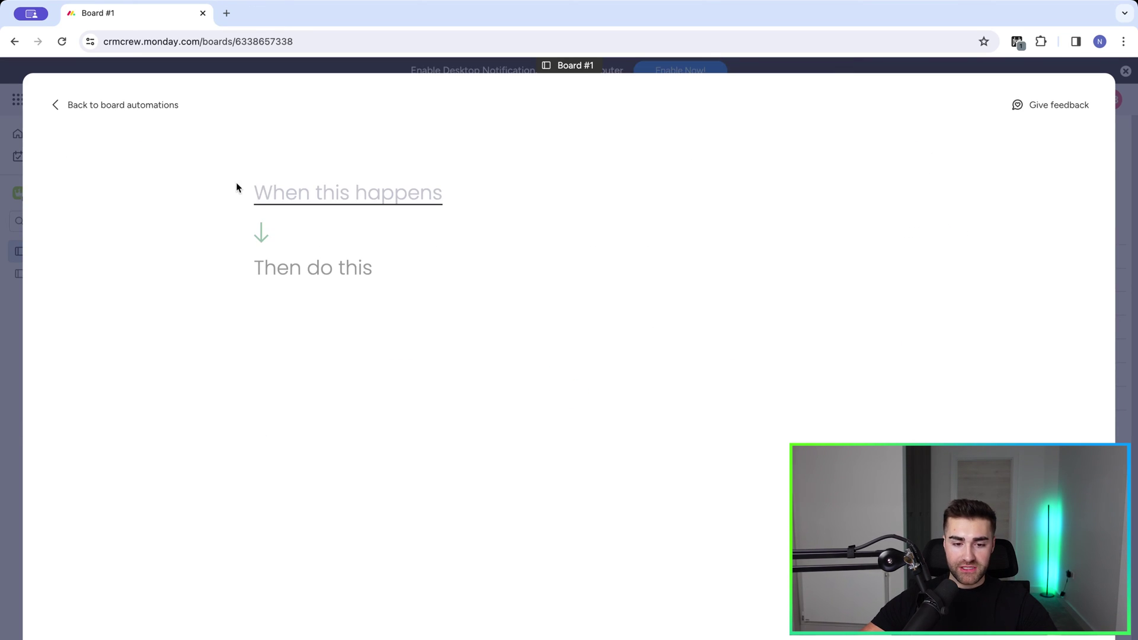
pyautogui.click(299, 198)
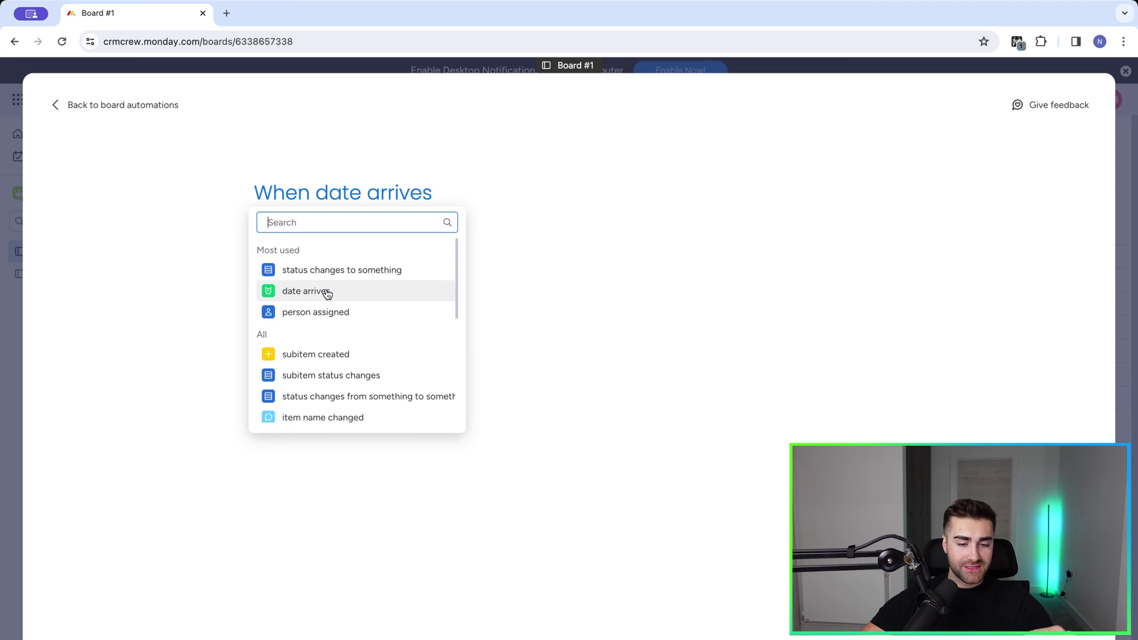
pyautogui.write('date arr')
pyautogui.click(286, 267)
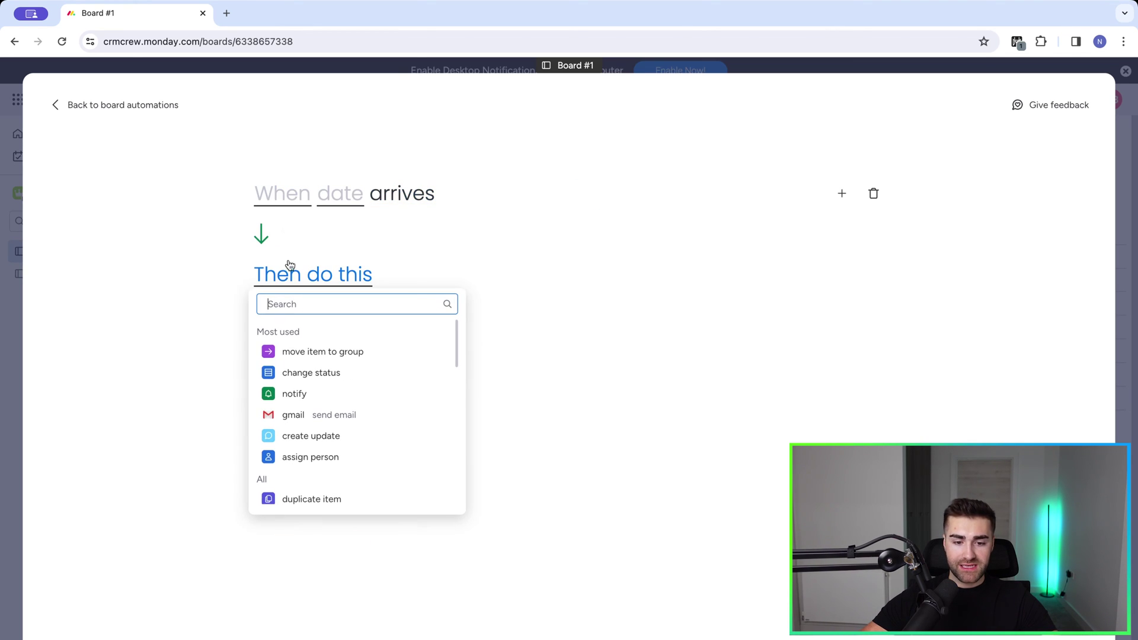
pyautogui.click(279, 194)
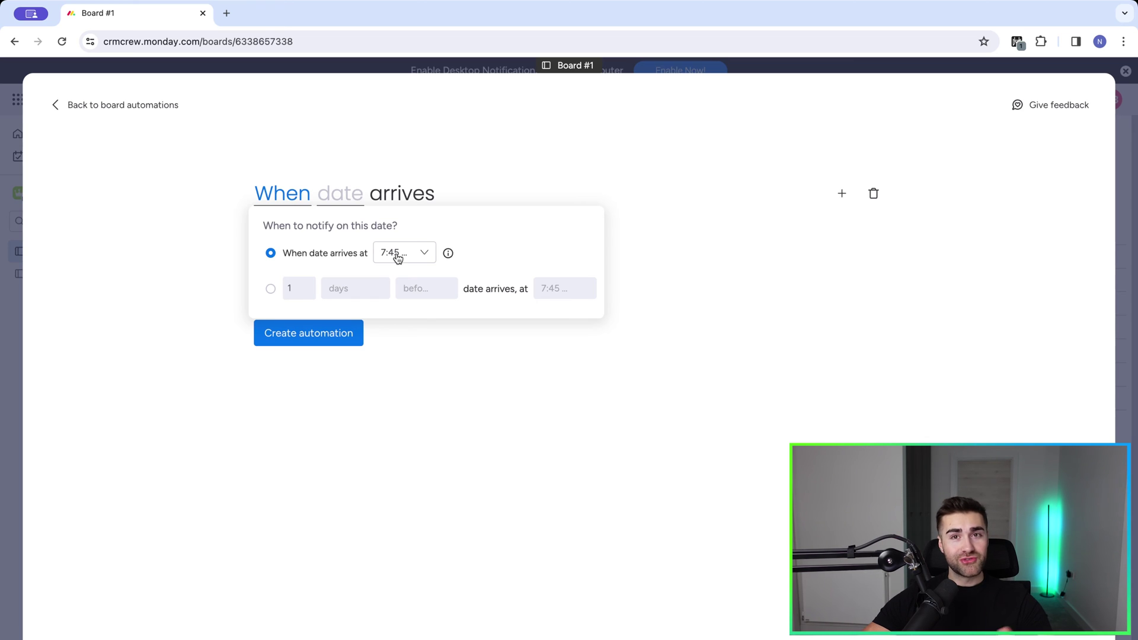
# Set the trigger to 5 days before the date at 11:00 AM.
pyautogui.click(272, 288)
pyautogui.press('BackSpace')
pyautogui.write('5')
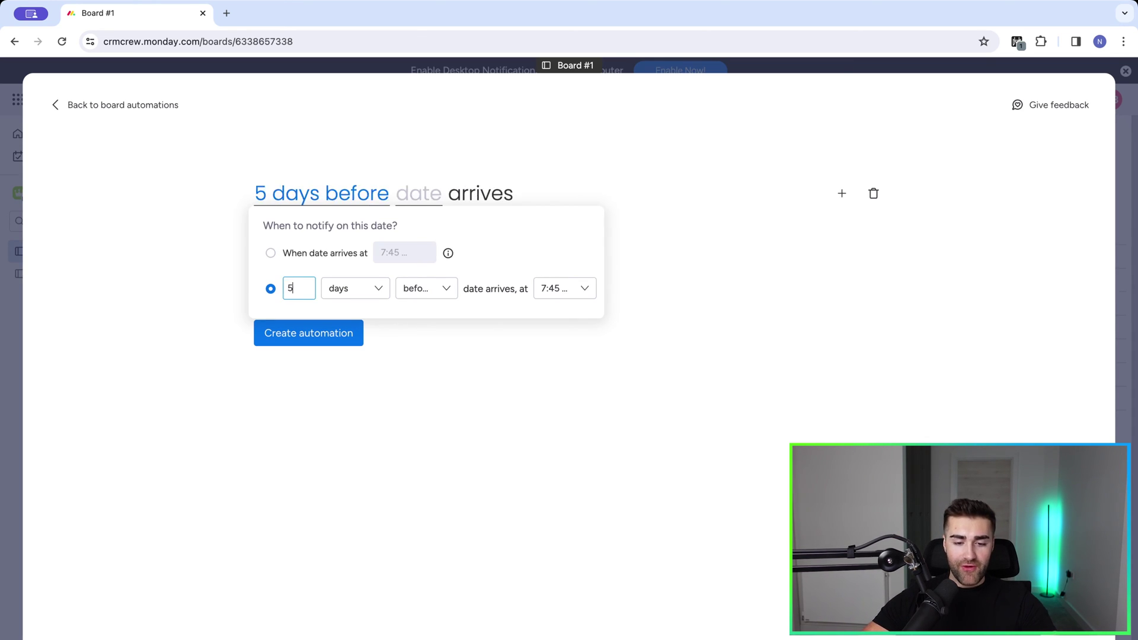
pyautogui.click(350, 293)
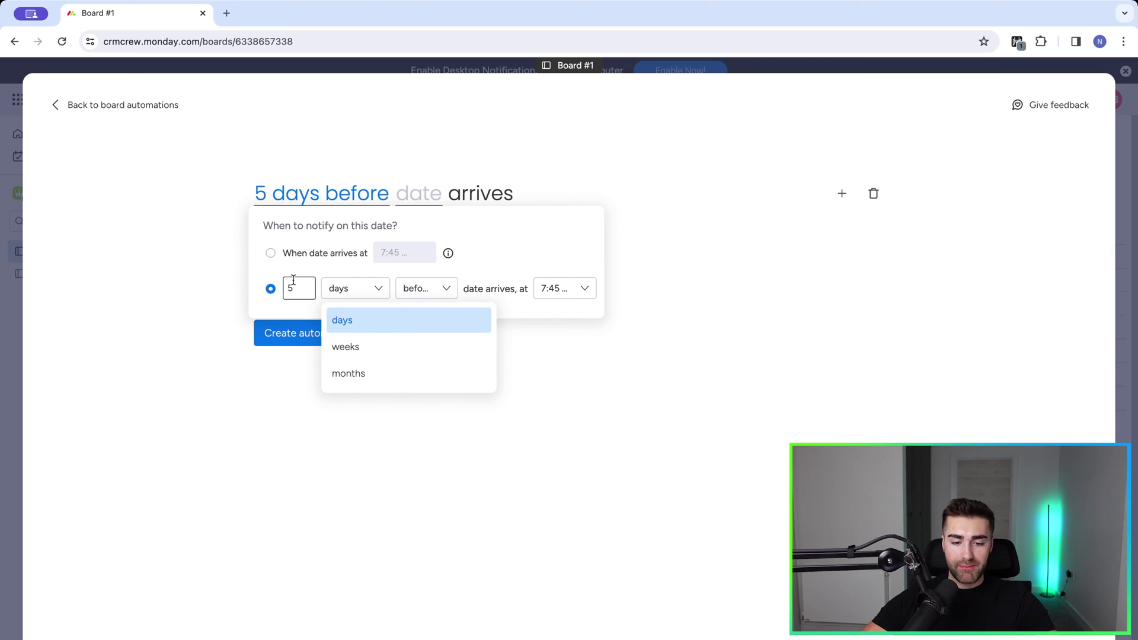
pyautogui.click(439, 289)
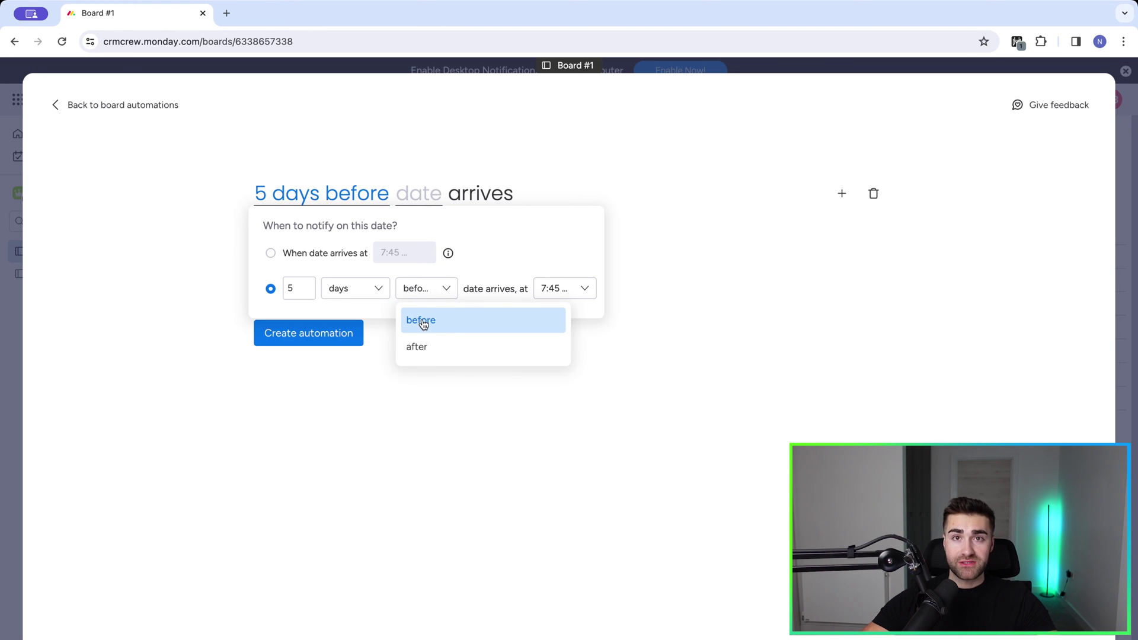
pyautogui.click(423, 325)
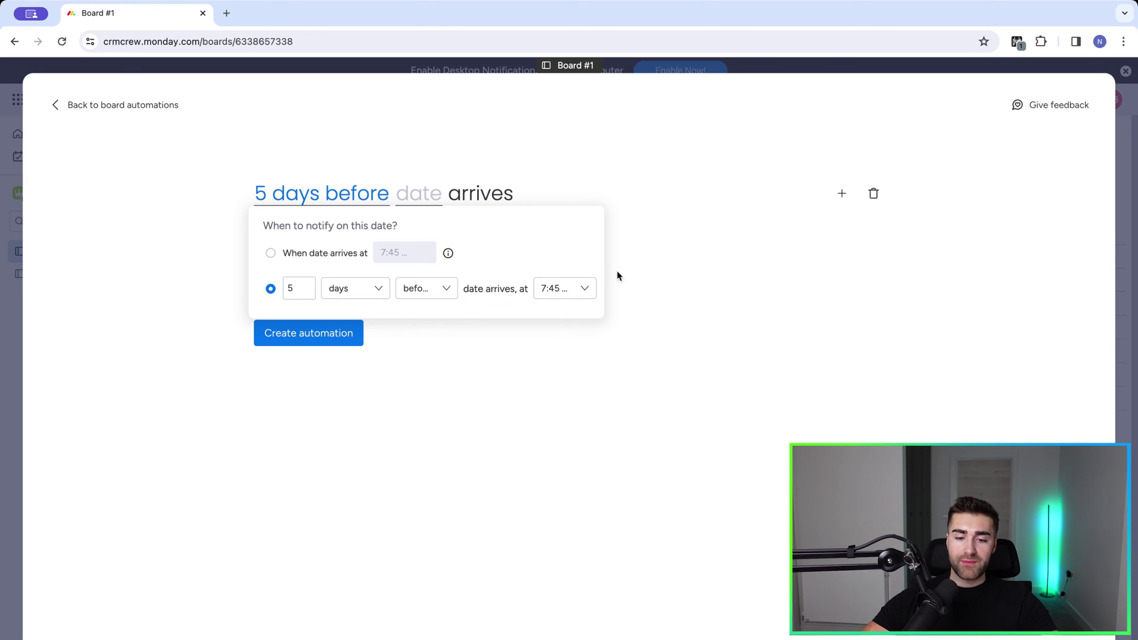
pyautogui.click(567, 294)
pyautogui.scroll(-3, 570, 391)
pyautogui.scroll(-2, 569, 389)
pyautogui.scroll(-3, 569, 389)
pyautogui.scroll(-2, 570, 389)
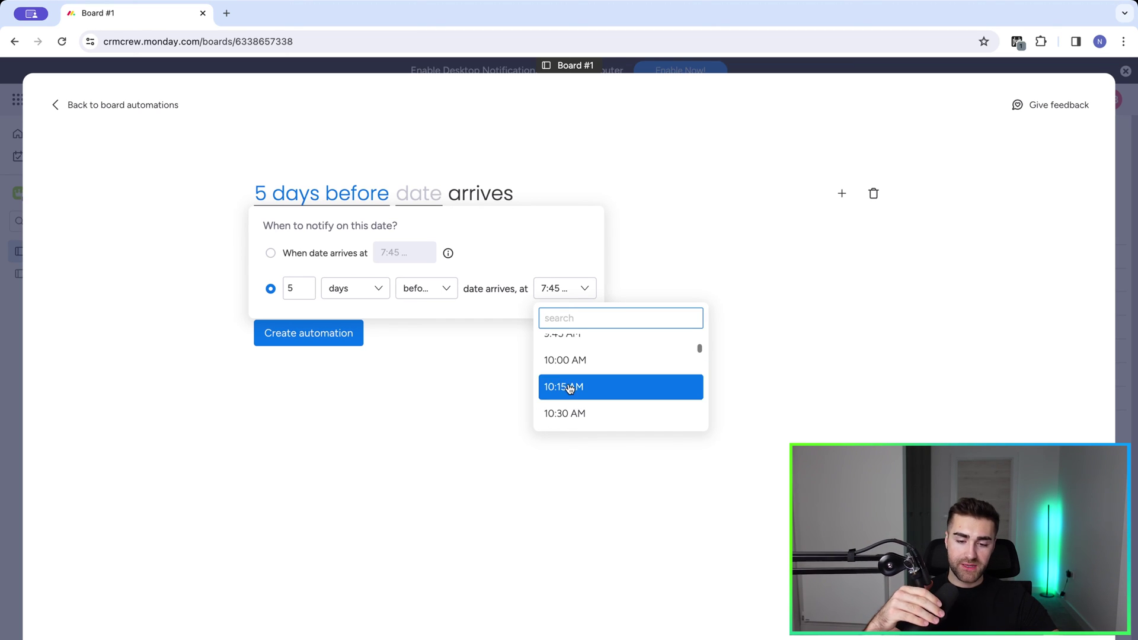
pyautogui.scroll(-3, 569, 388)
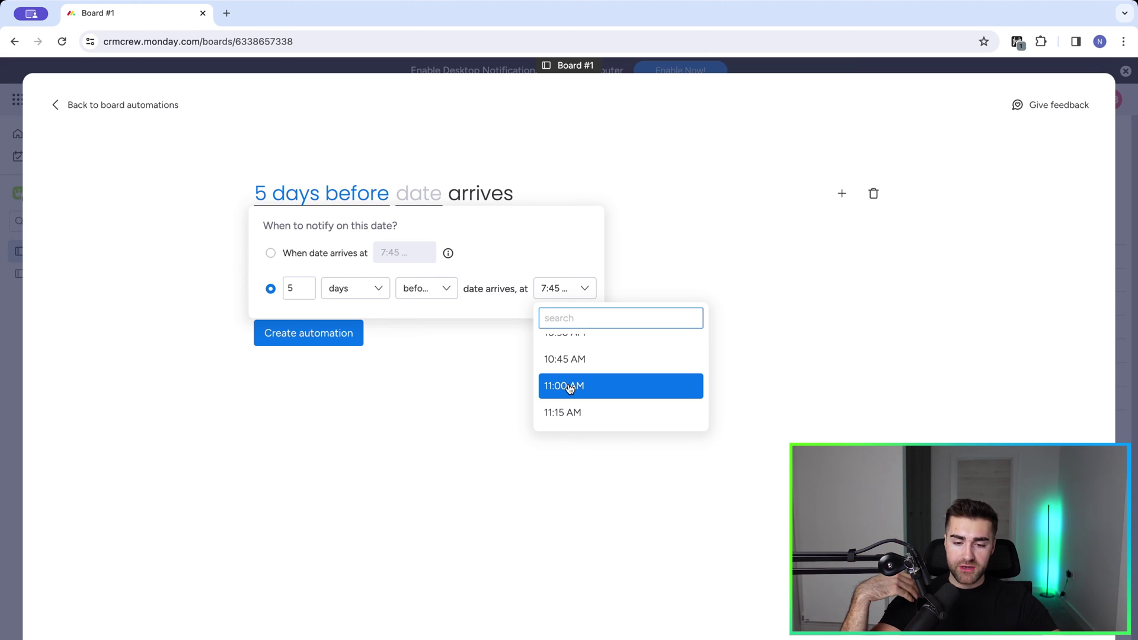
pyautogui.click(569, 386)
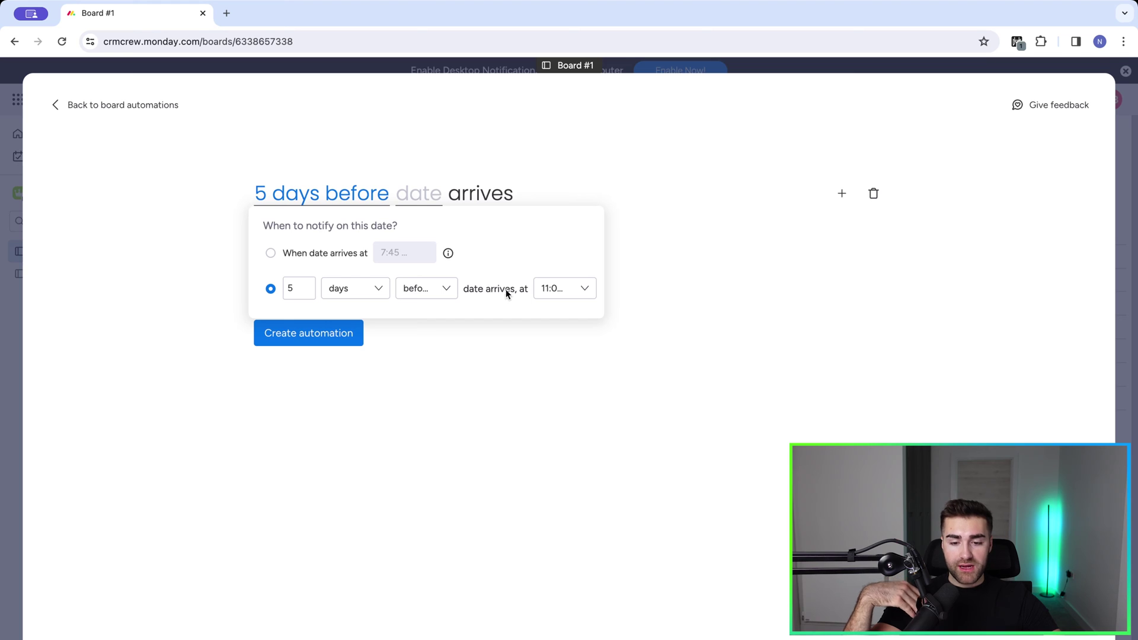
# Base the trigger on the Date column and make the action a Gmail email from the connected account.
pyautogui.click(414, 140)
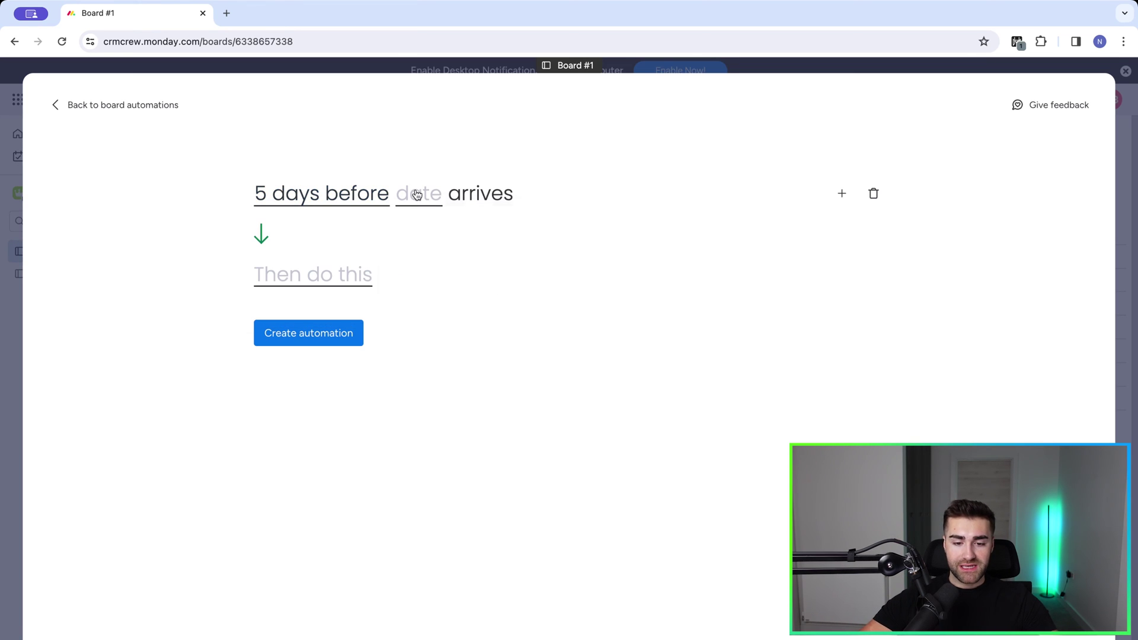
pyautogui.click(416, 193)
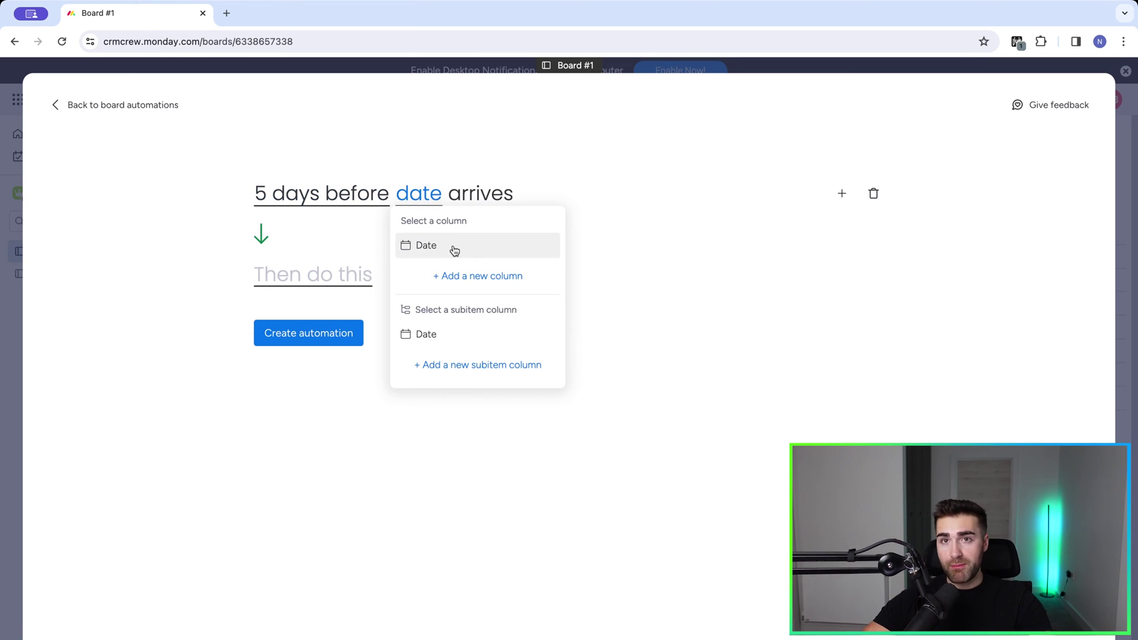
pyautogui.click(454, 249)
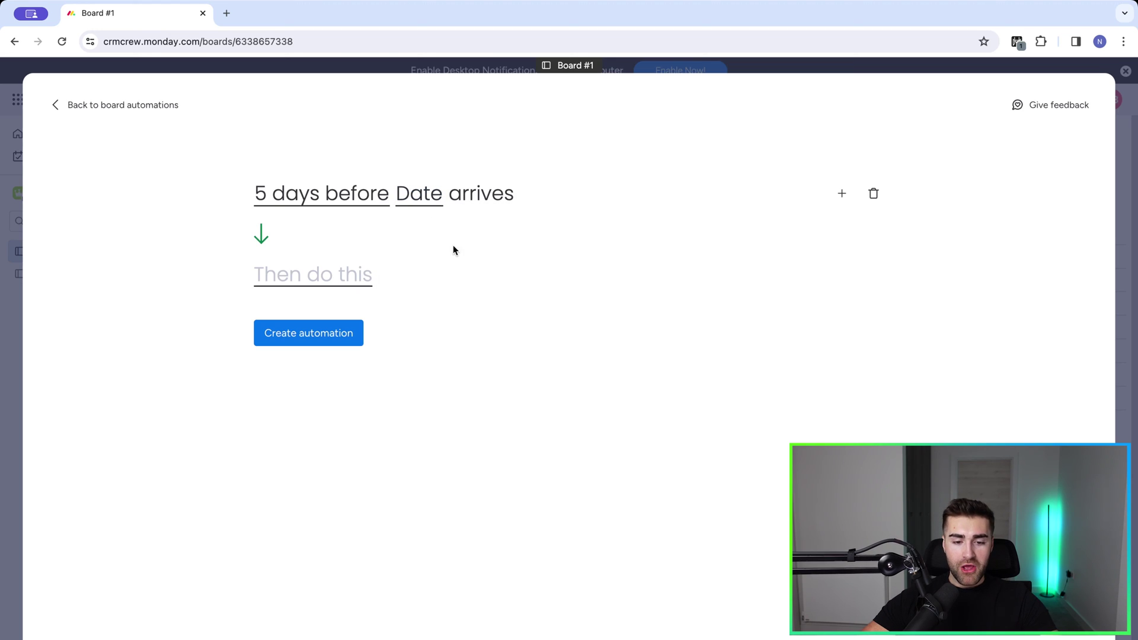
pyautogui.click(353, 278)
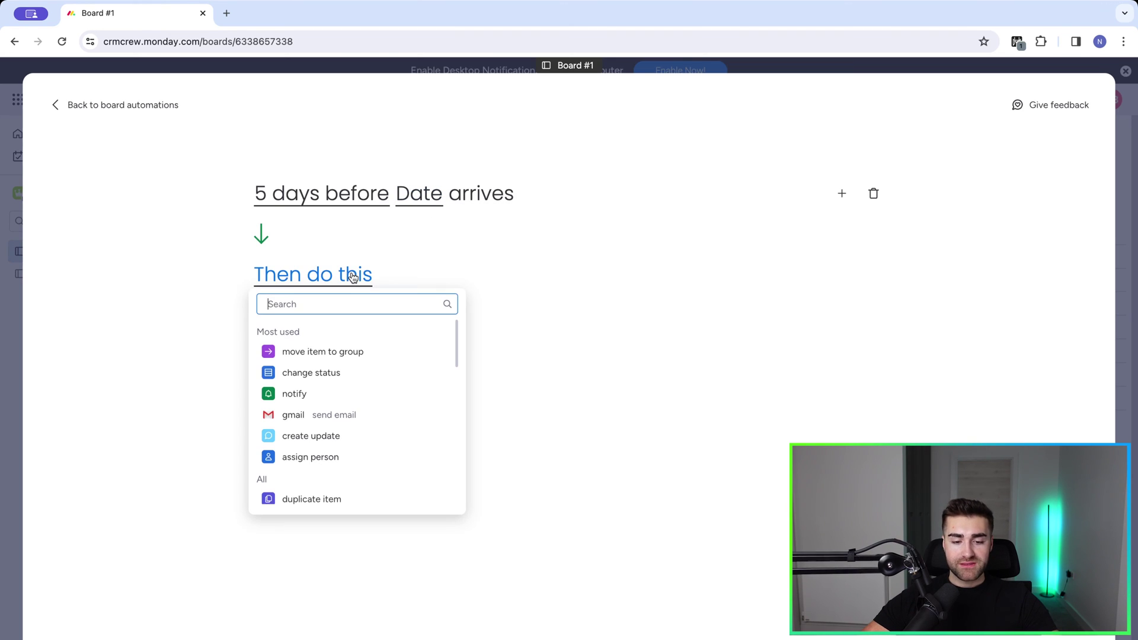
pyautogui.click(295, 414)
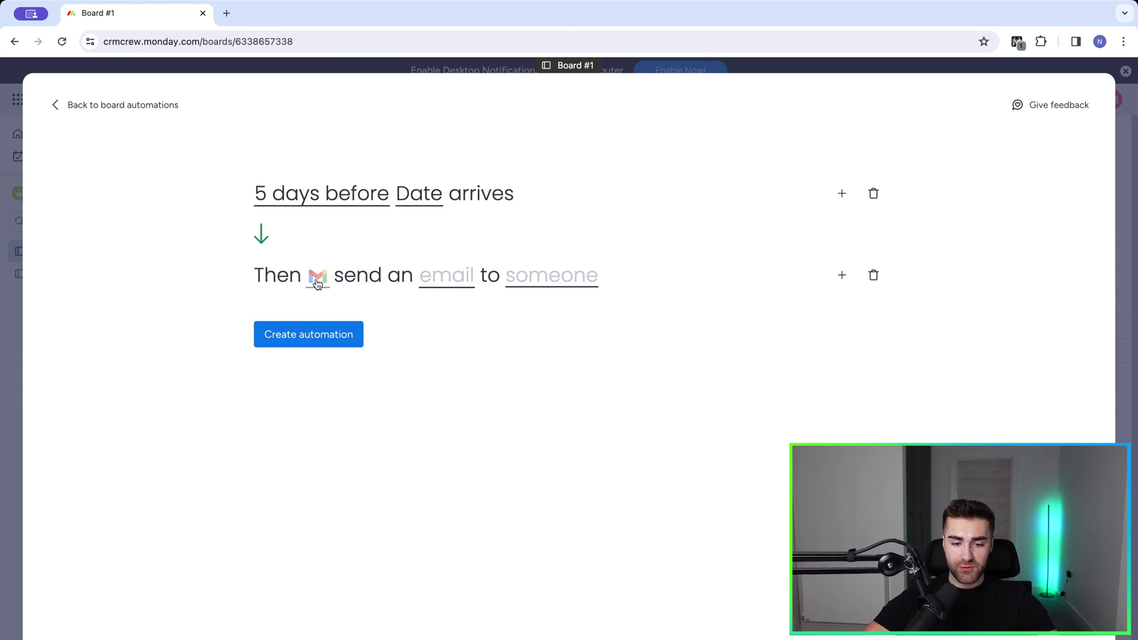
pyautogui.click(317, 282)
pyautogui.click(364, 356)
# Fill the example subject and body and send to the Email column.
pyautogui.click(432, 279)
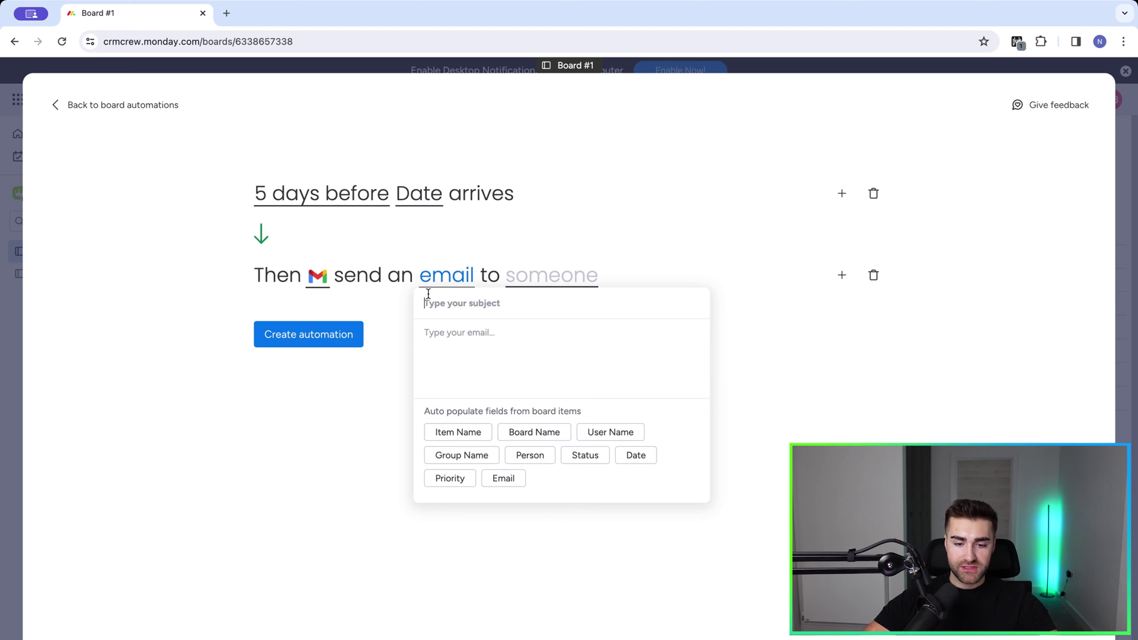
pyautogui.write('Example Sub')
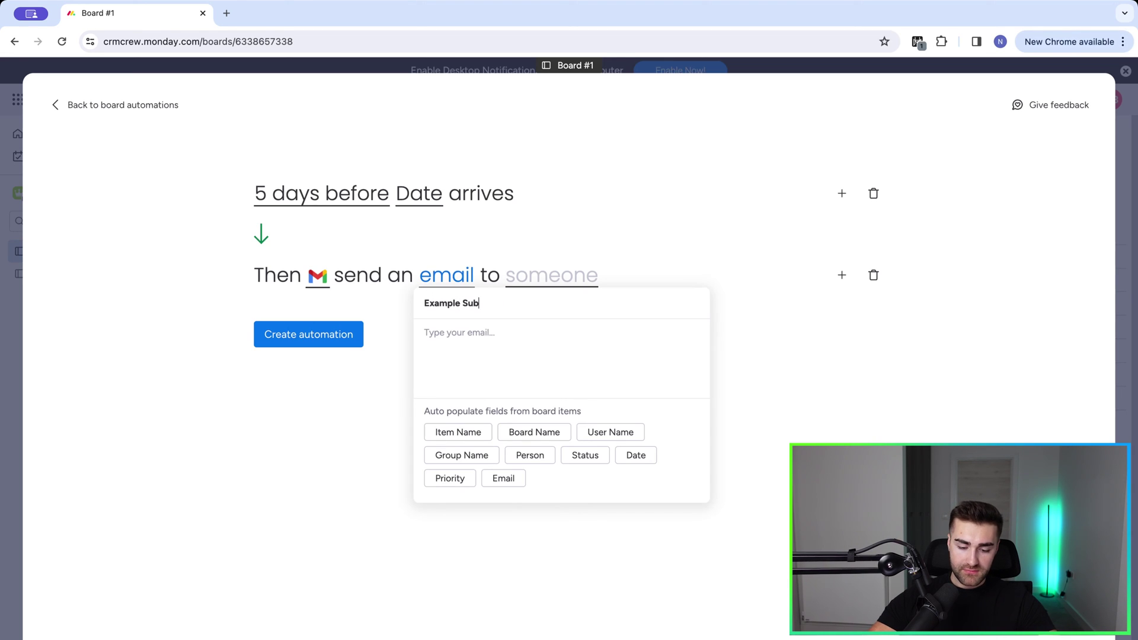
pyautogui.write('ject')
pyautogui.press('Tab')
pyautogui.write('Exa')
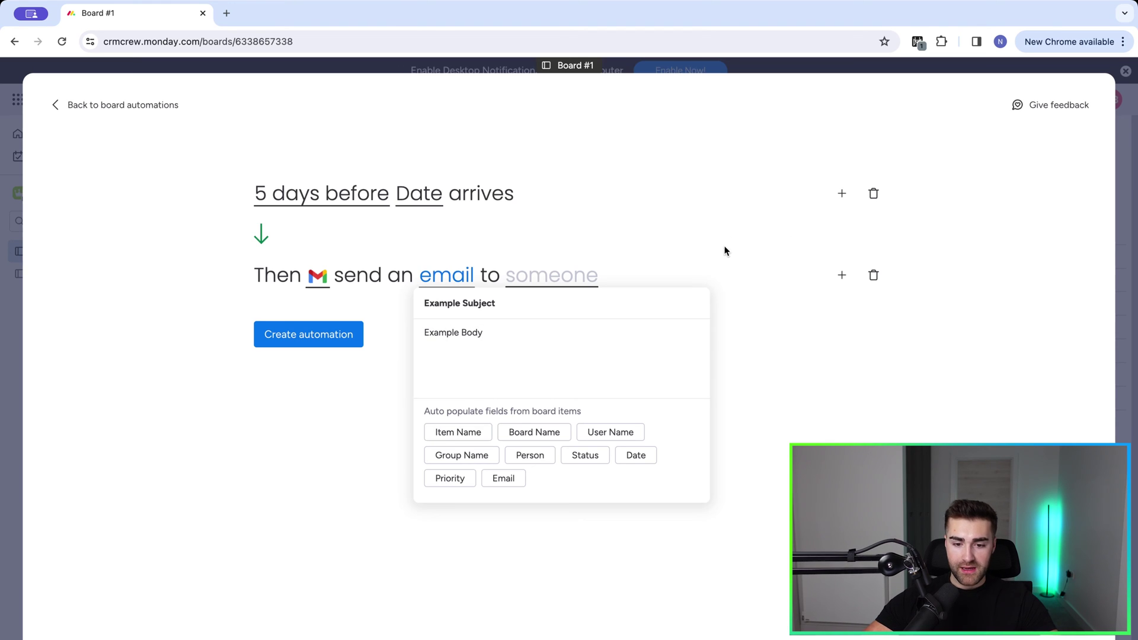
pyautogui.click(554, 275)
pyautogui.click(554, 348)
pyautogui.click(529, 280)
pyautogui.click(569, 348)
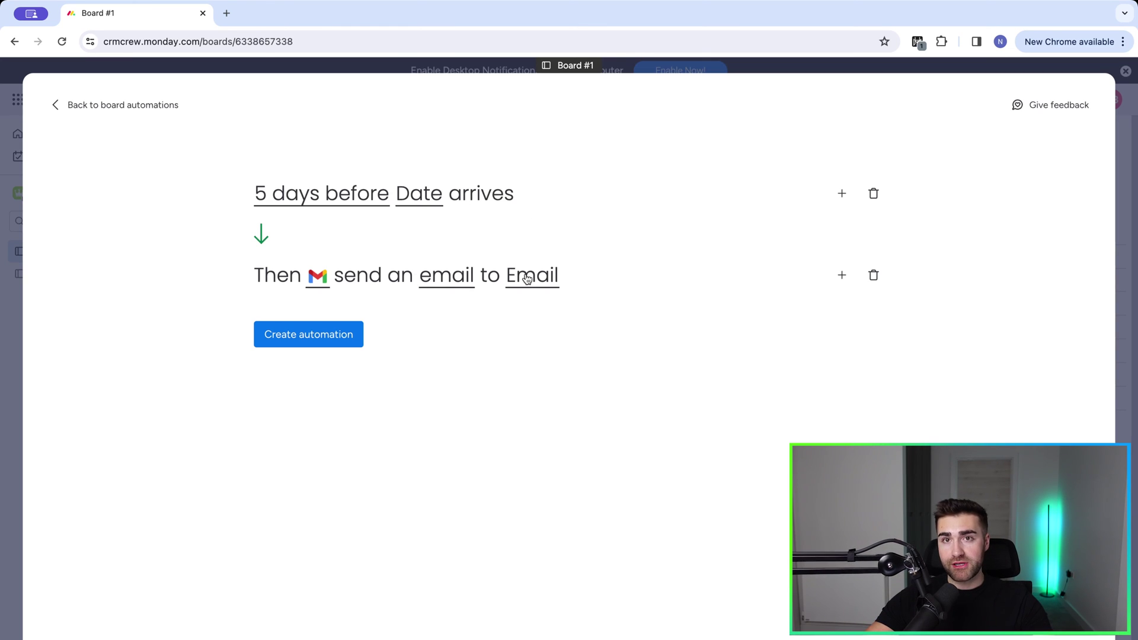
# Save the 5-day email automation and duplicate it.
pyautogui.click(299, 339)
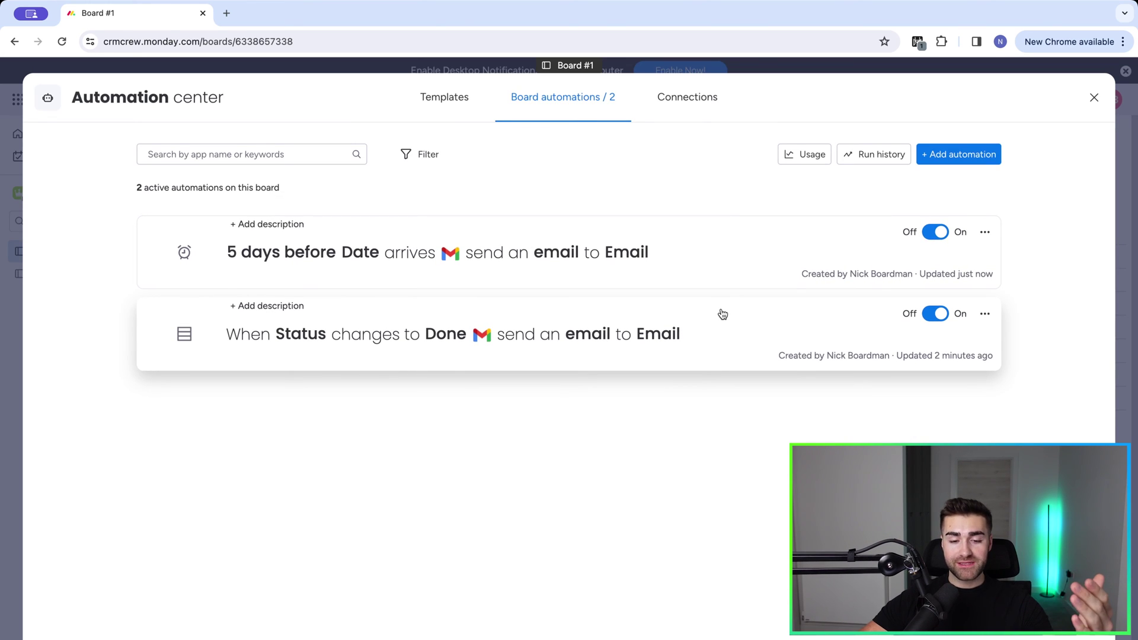
pyautogui.click(984, 231)
pyautogui.click(909, 276)
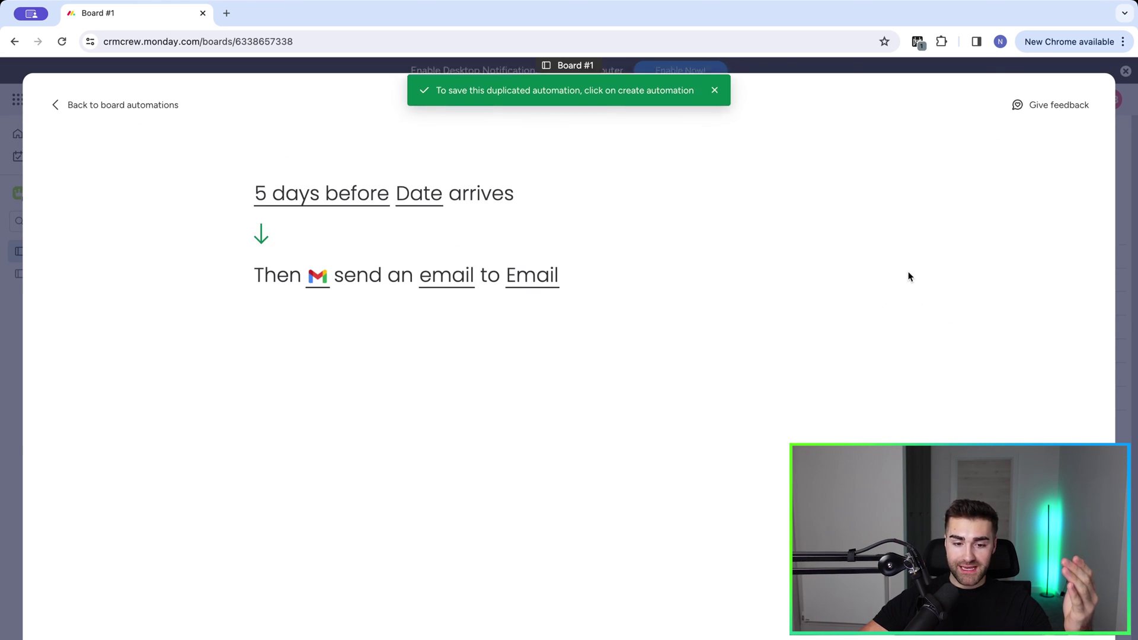
# Change the copy to fire 10 days before the date and open its email editor.
pyautogui.click(335, 196)
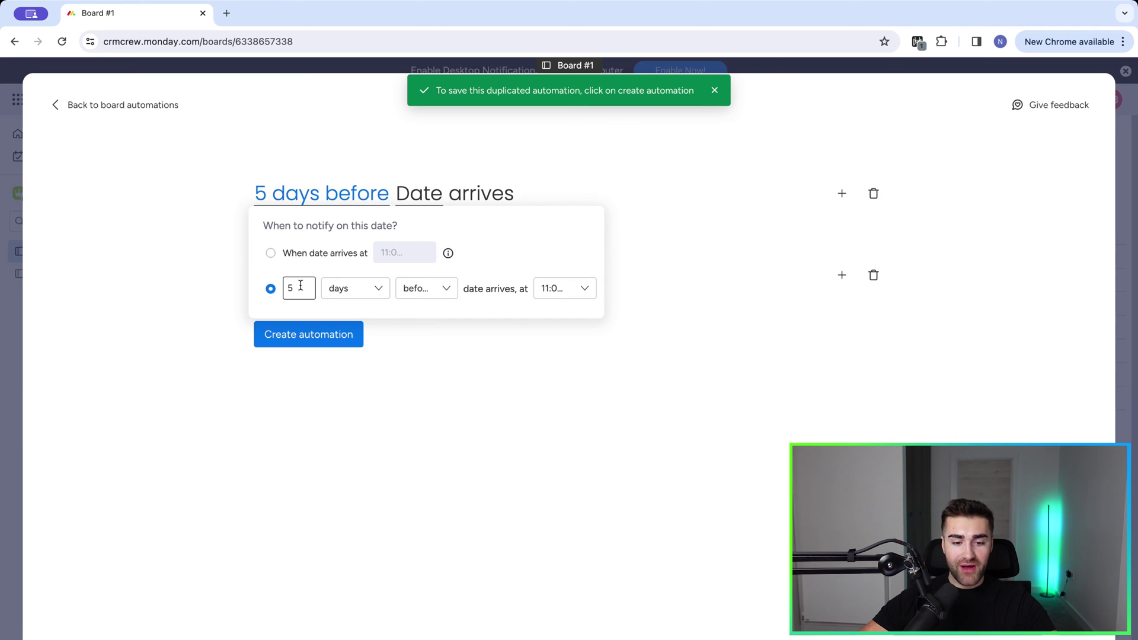
pyautogui.doubleClick(302, 287)
pyautogui.press('BackSpace')
pyautogui.write('10')
pyautogui.click(95, 196)
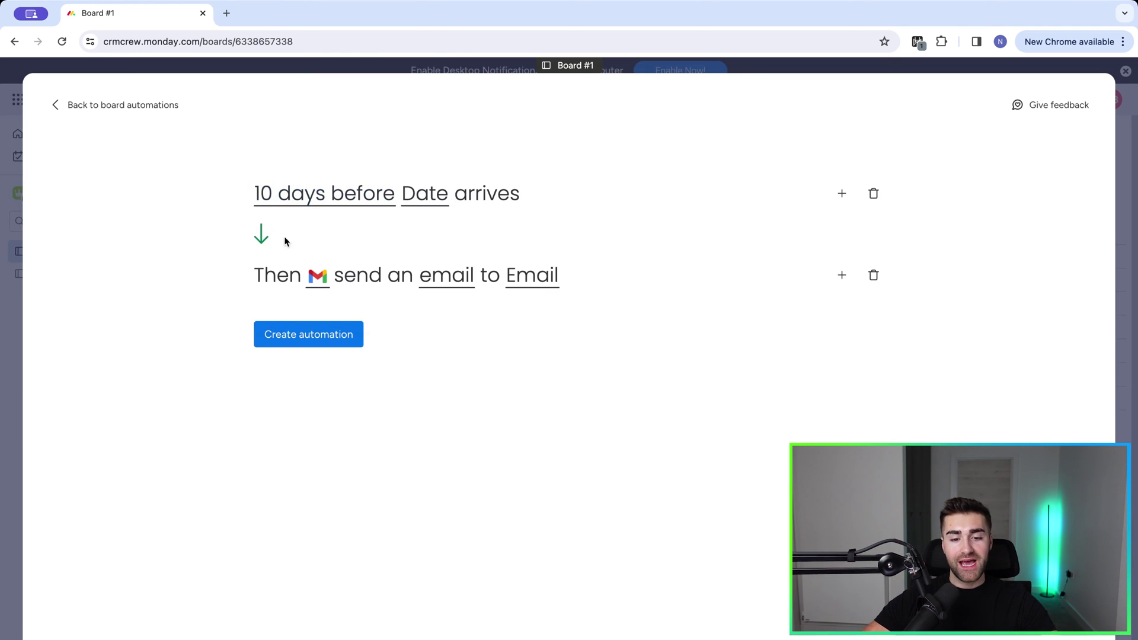
pyautogui.click(451, 277)
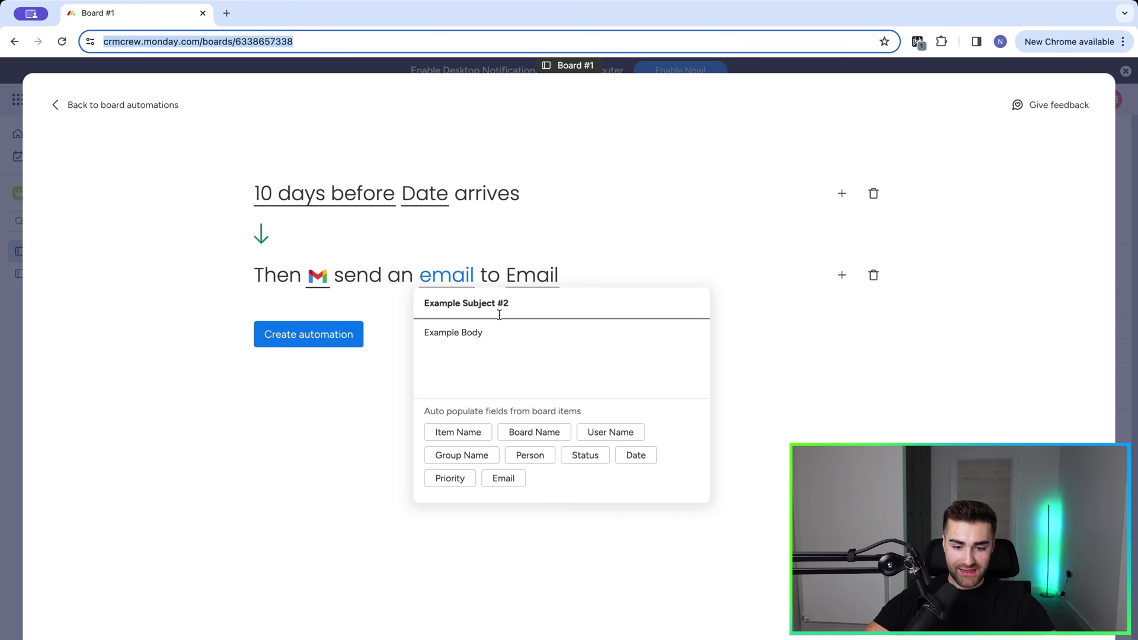
# Append to the email body and create the 10-day email automation.
pyautogui.click(513, 332)
pyautogui.write('2')
pyautogui.click(332, 345)
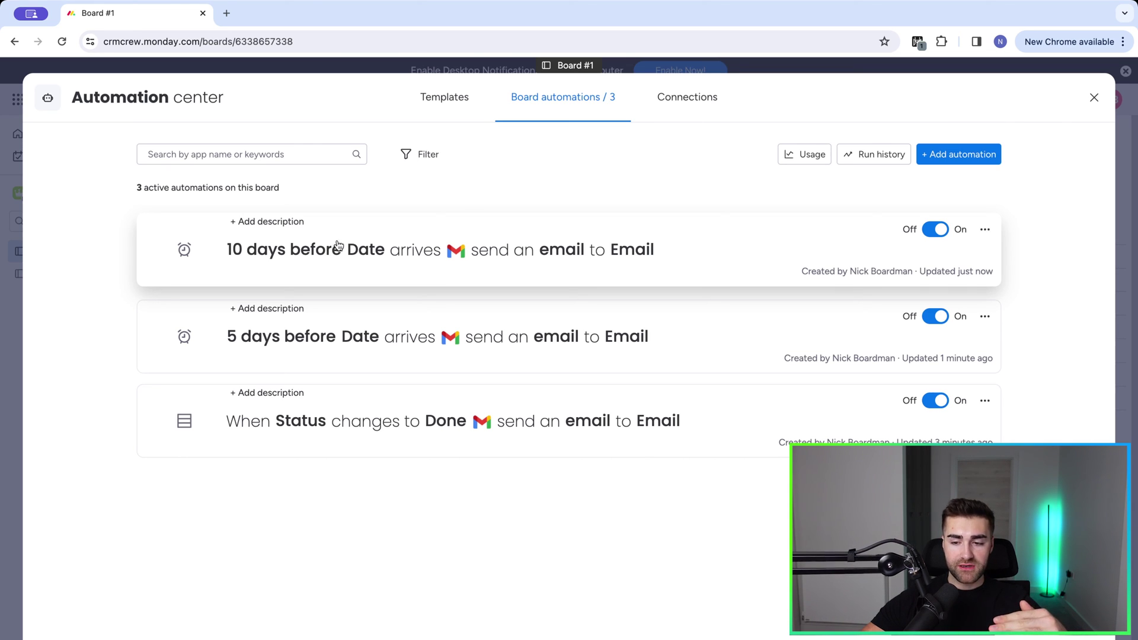
# Edit the 10-day automation and add a trigger condition on the Status column.
pyautogui.click(984, 230)
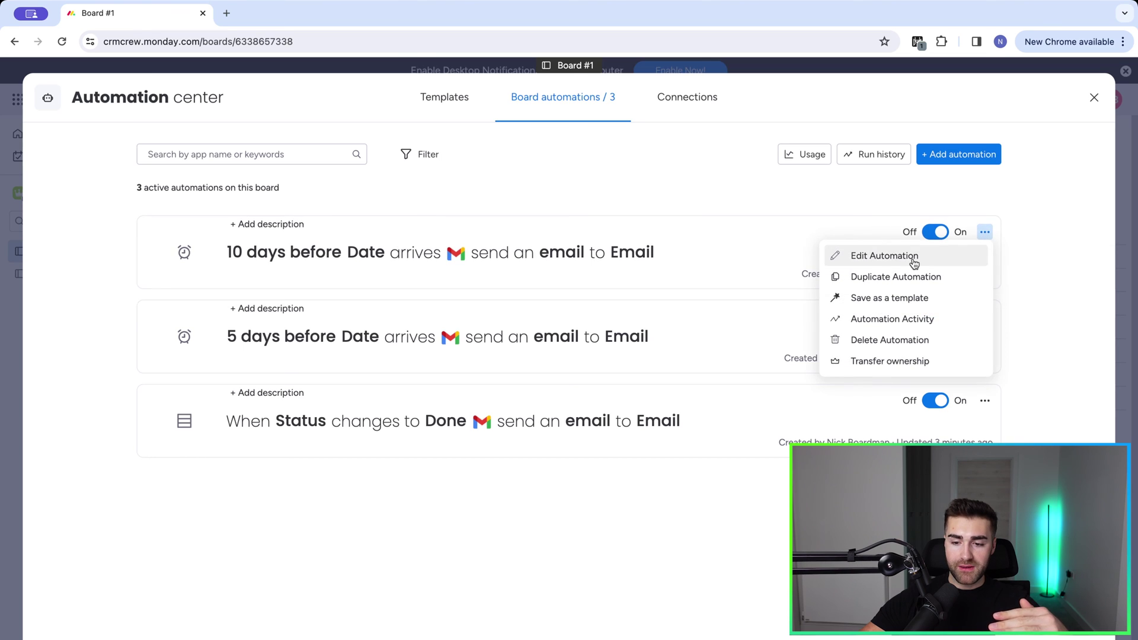
pyautogui.click(913, 261)
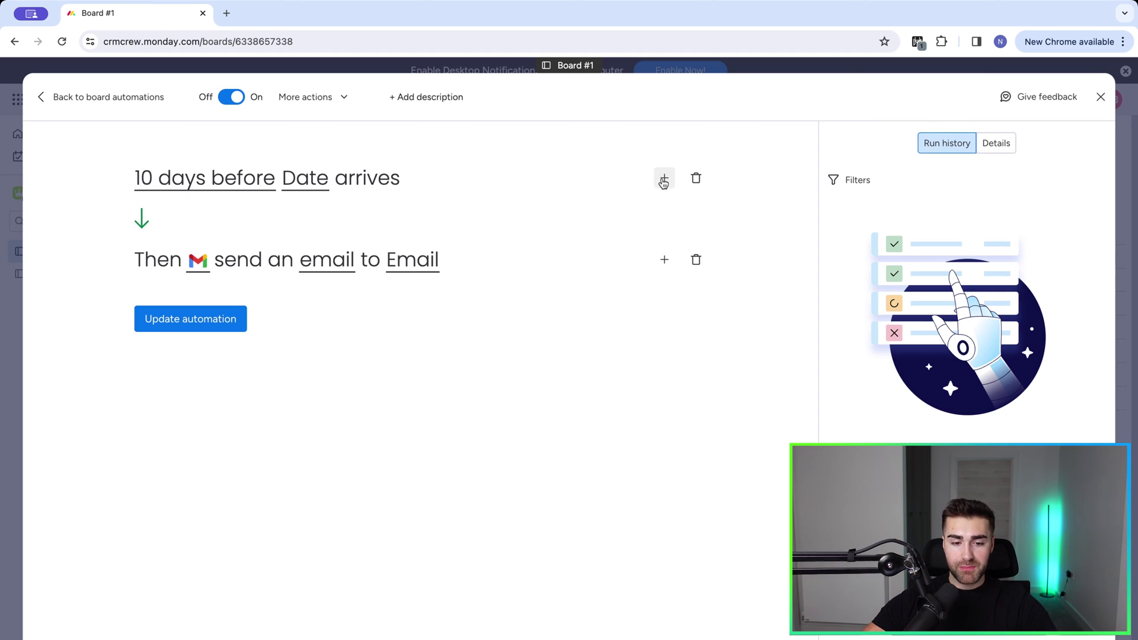
pyautogui.click(664, 179)
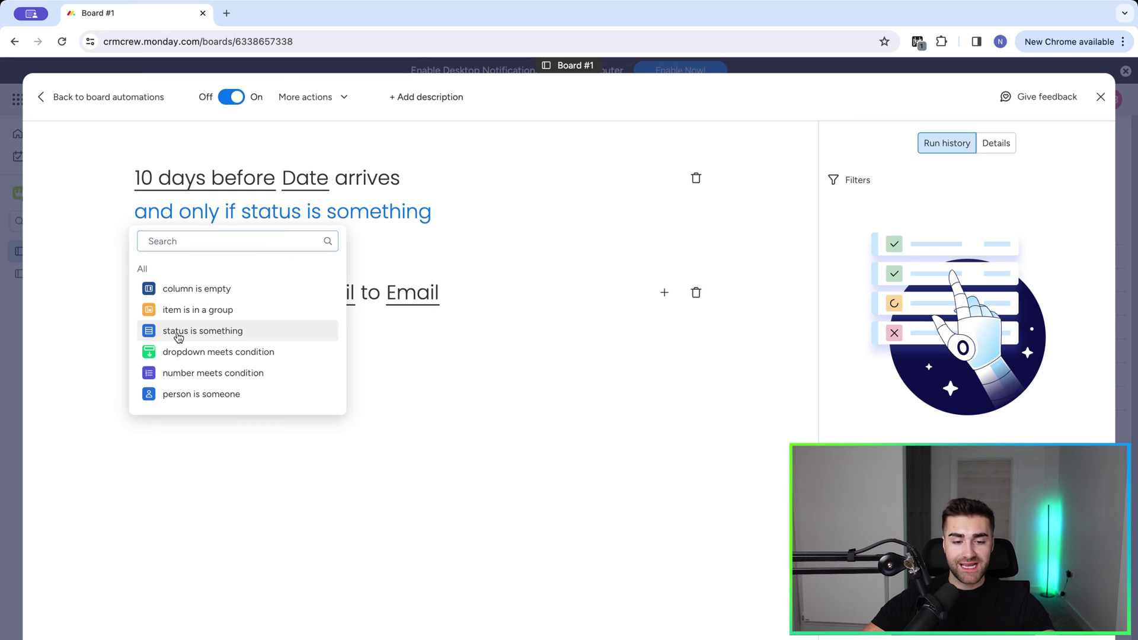
pyautogui.click(178, 334)
pyautogui.click(278, 214)
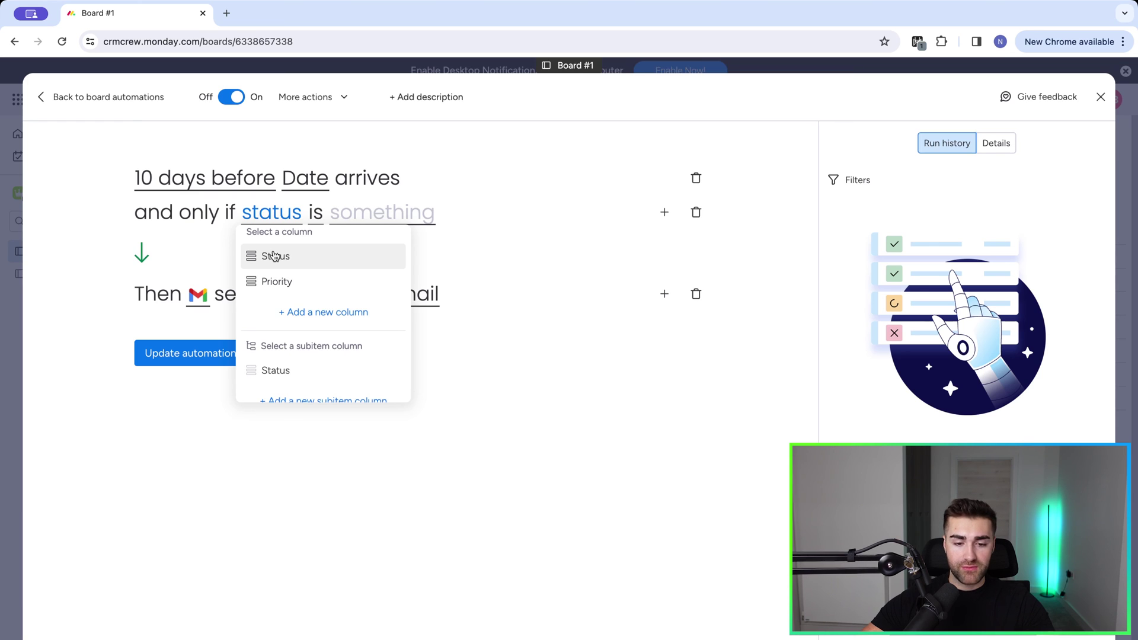
pyautogui.click(275, 257)
# Set the condition to Status is not Done.
pyautogui.click(316, 221)
pyautogui.click(379, 218)
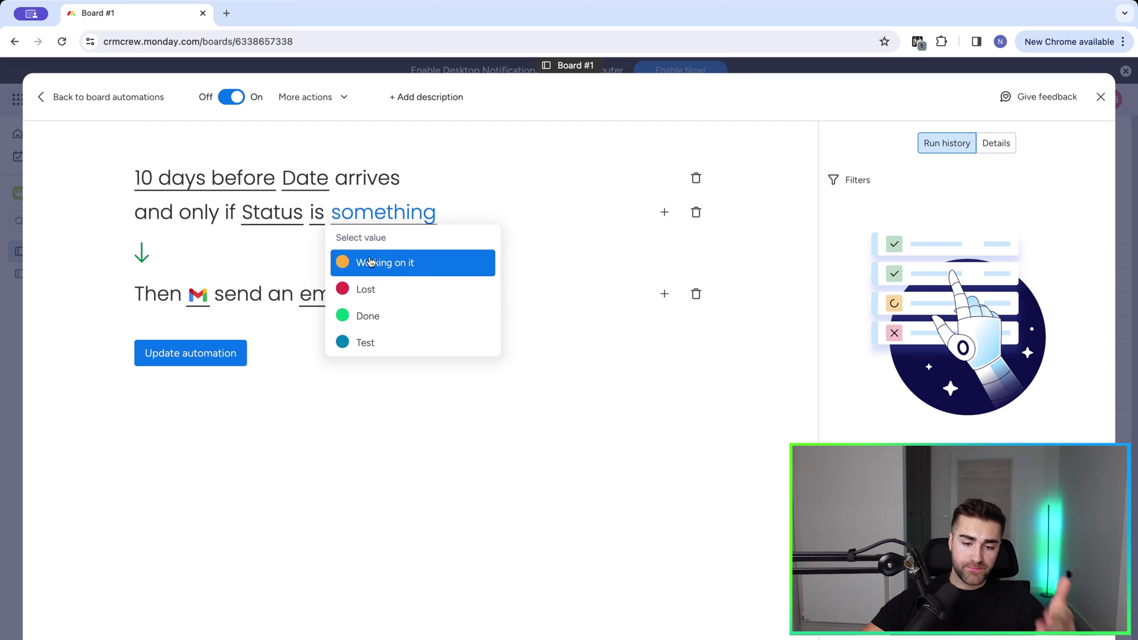
pyautogui.click(366, 316)
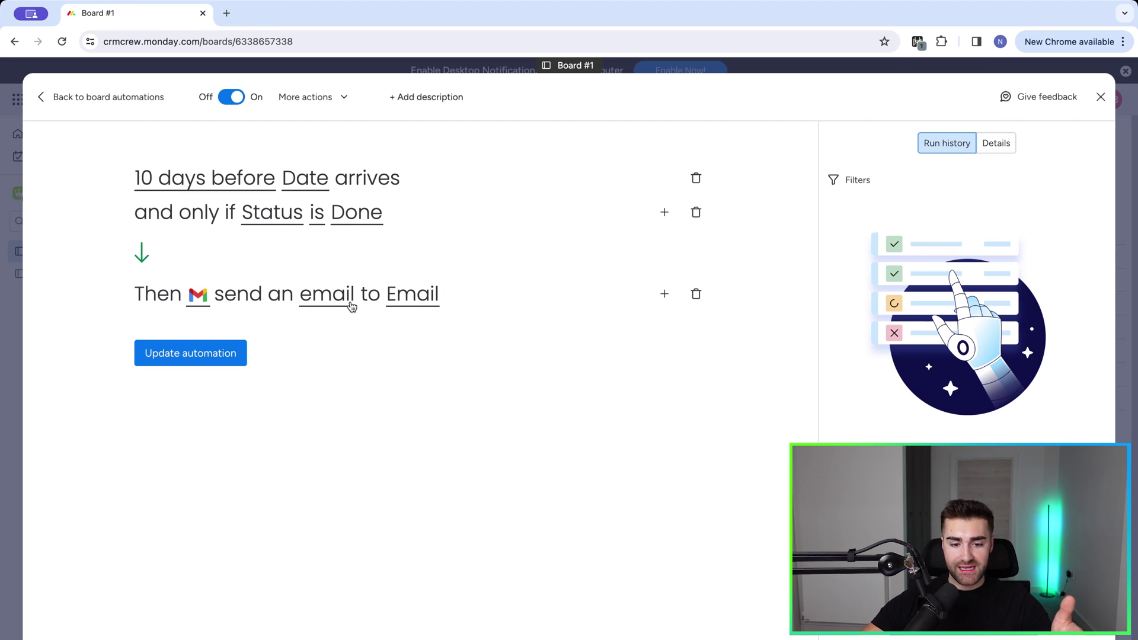
pyautogui.click(320, 215)
pyautogui.click(323, 268)
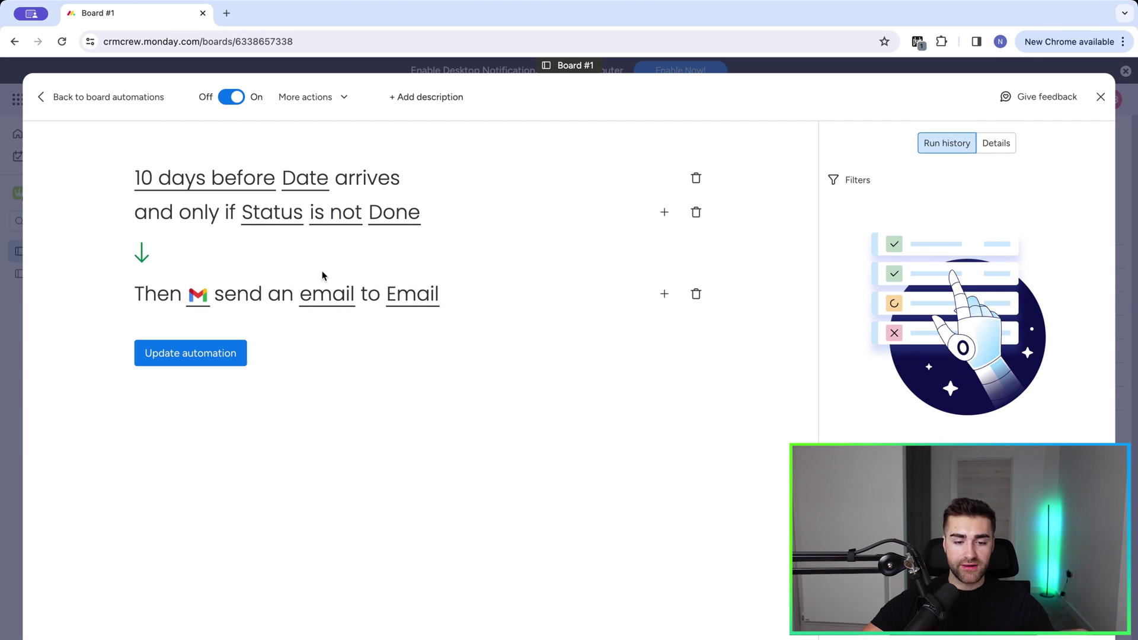
# Save the updated 10-day automation and return to Board #1.
pyautogui.click(195, 355)
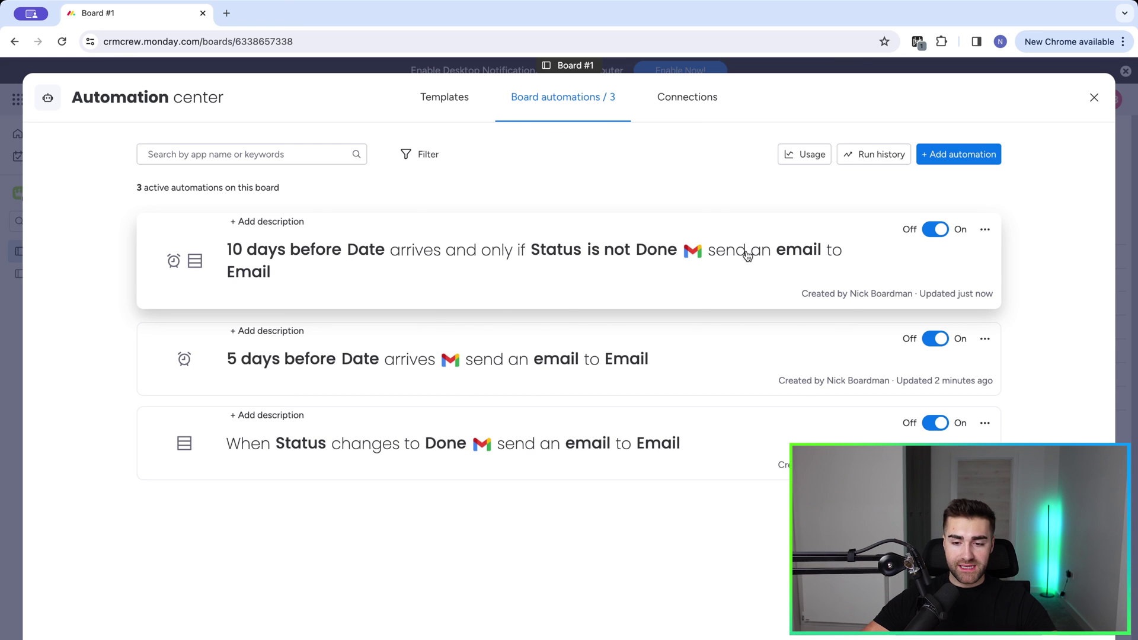
pyautogui.press('Escape')
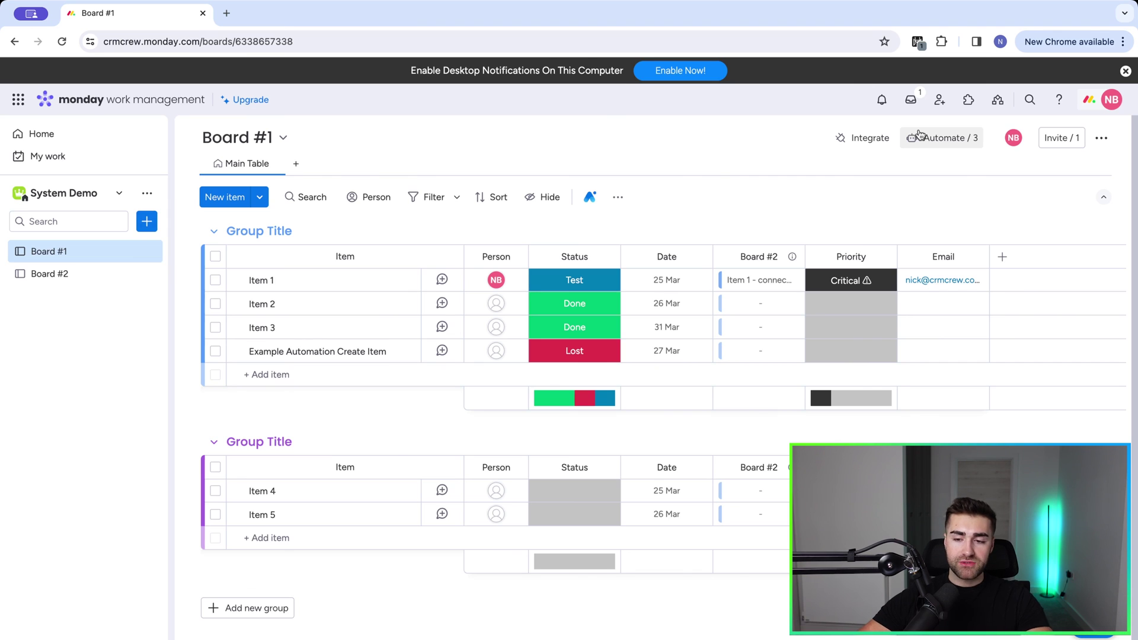
# Reopen the Automation center listing the board's three active automations.
pyautogui.click(920, 134)
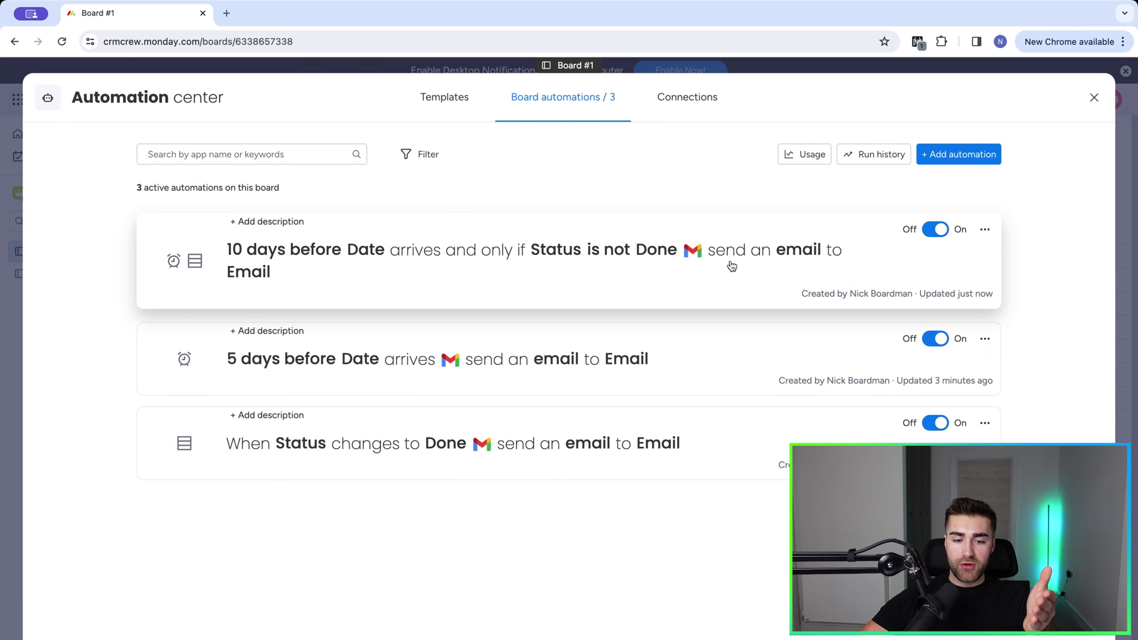